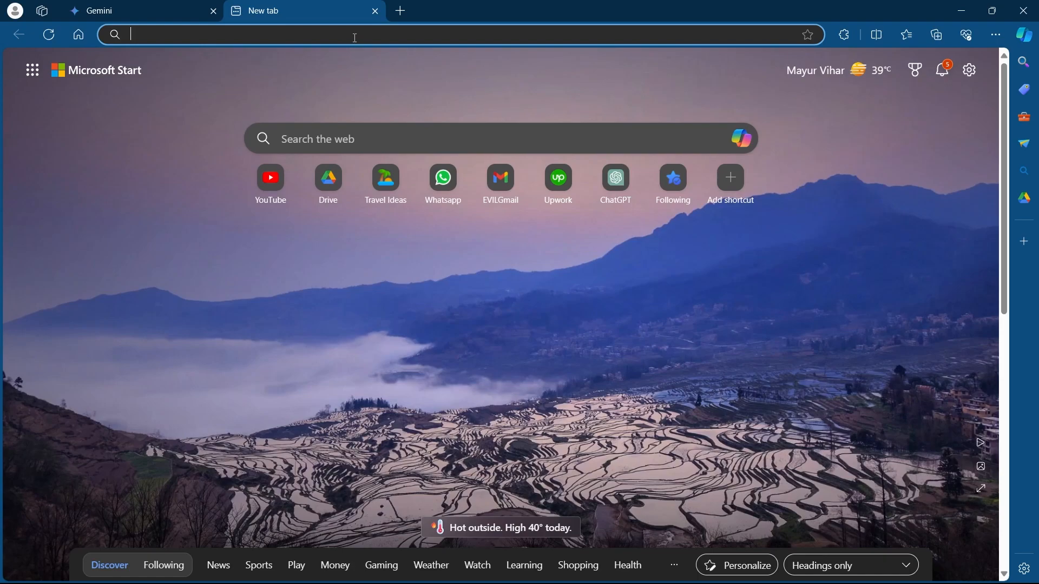
# - Search the web for "tome ai", open the tome.app site from the results and close the search results page
pyautogui.write('tome ai')
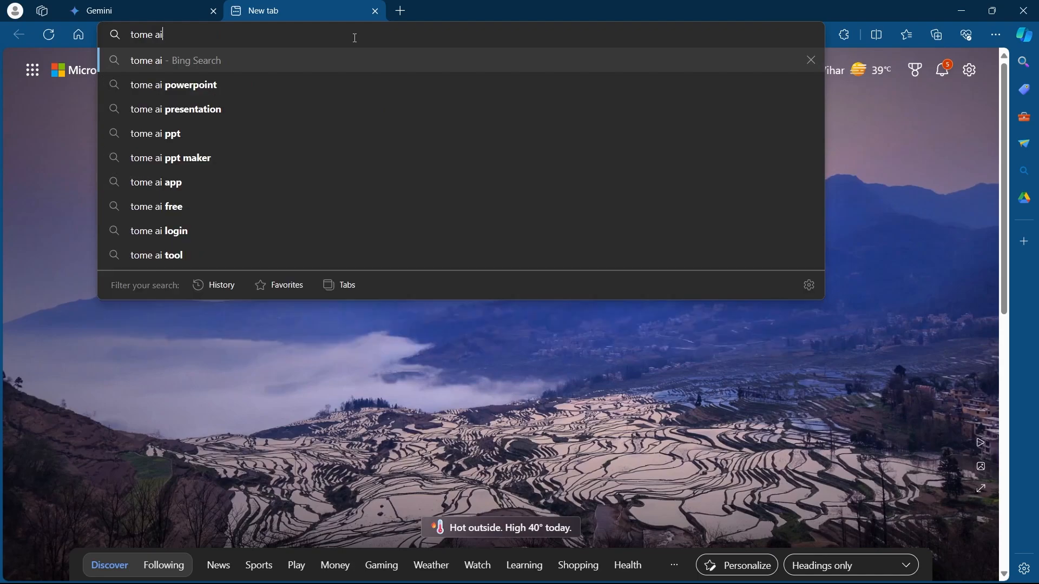
pyautogui.press('Return')
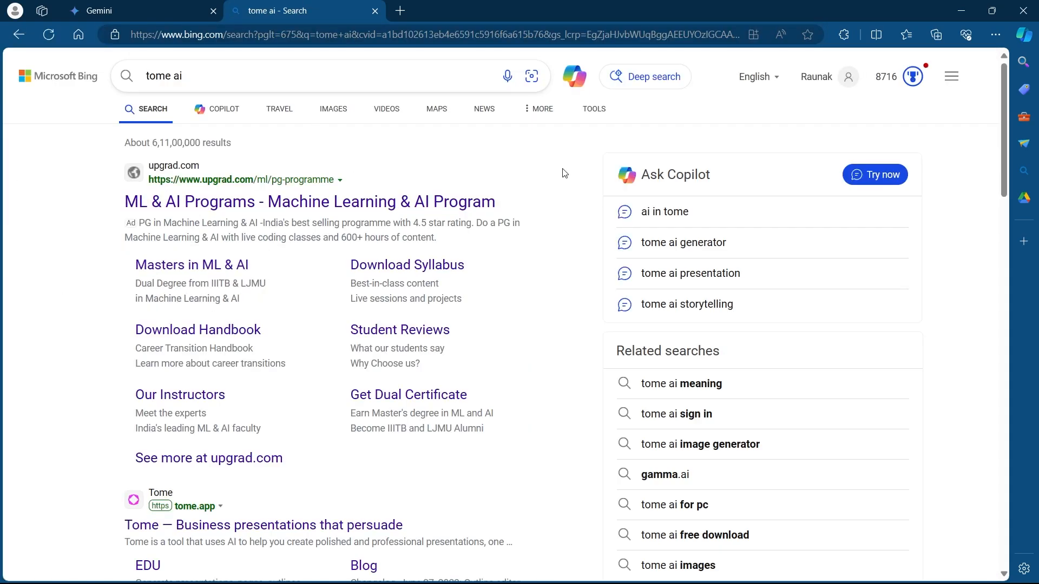
pyautogui.scroll(-8, 234, 88)
pyautogui.scroll(2, 226, 101)
pyautogui.scroll(-2, 226, 135)
pyautogui.scroll(1, 226, 157)
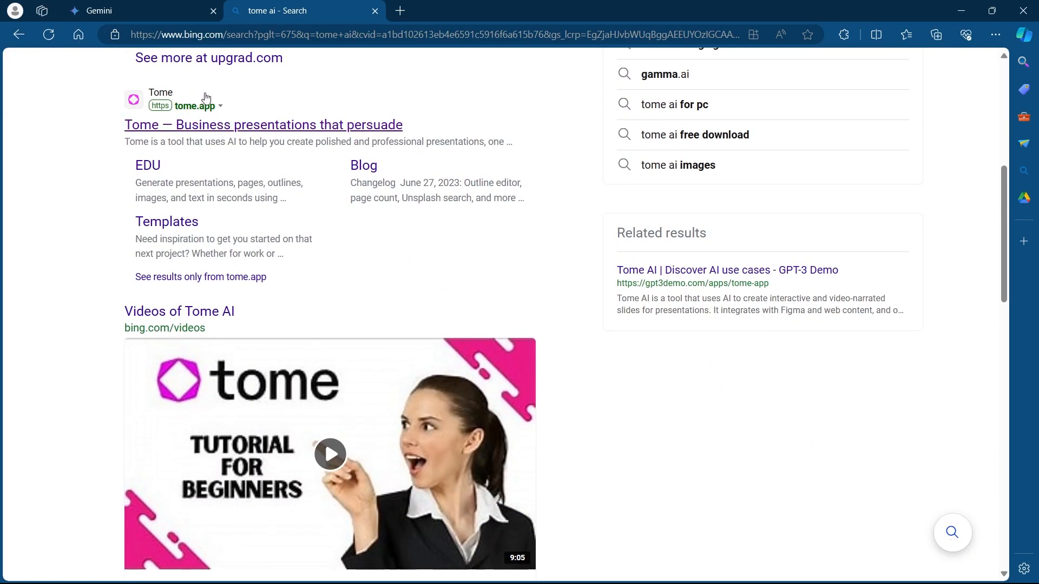
pyautogui.click(182, 127)
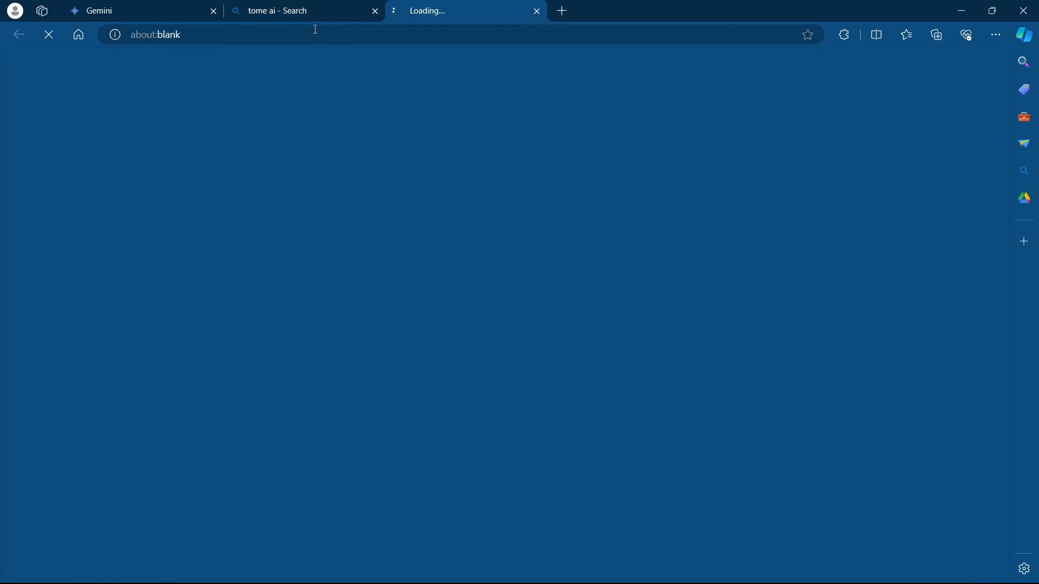
pyautogui.click(374, 11)
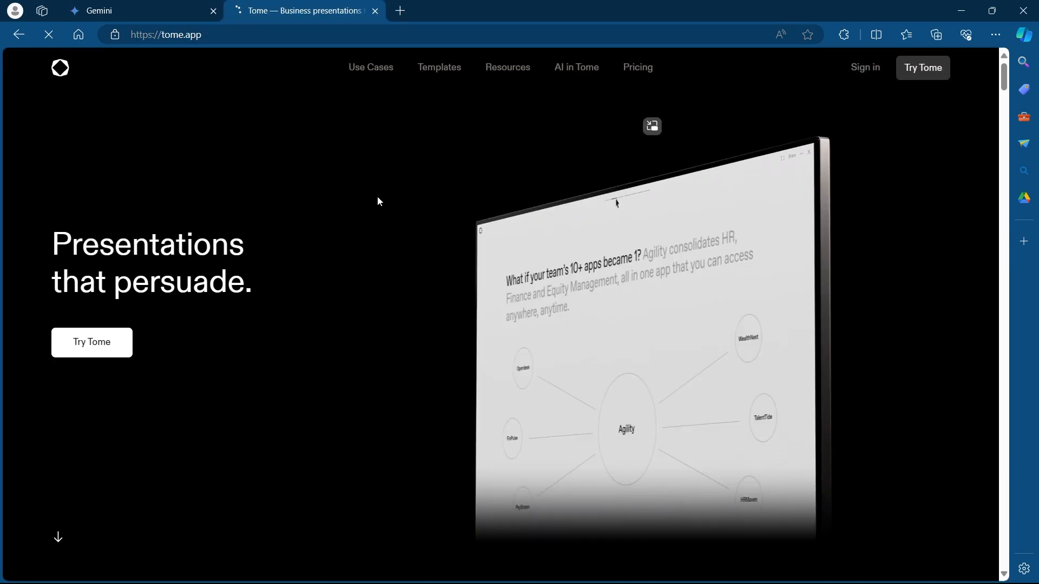
# - Sign in to Tome by continuing with an existing Google account
pyautogui.click(863, 72)
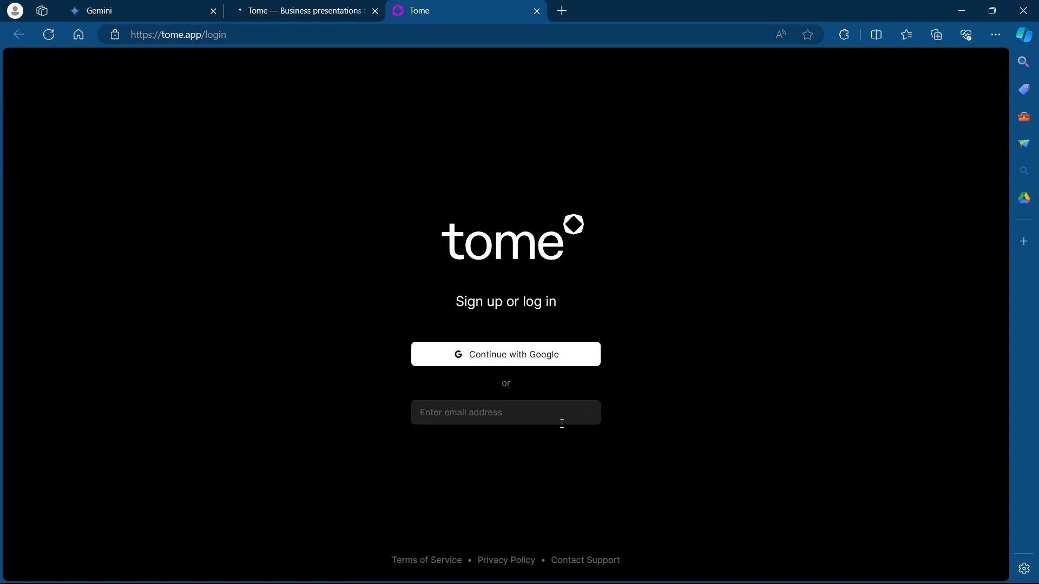
pyautogui.click(534, 351)
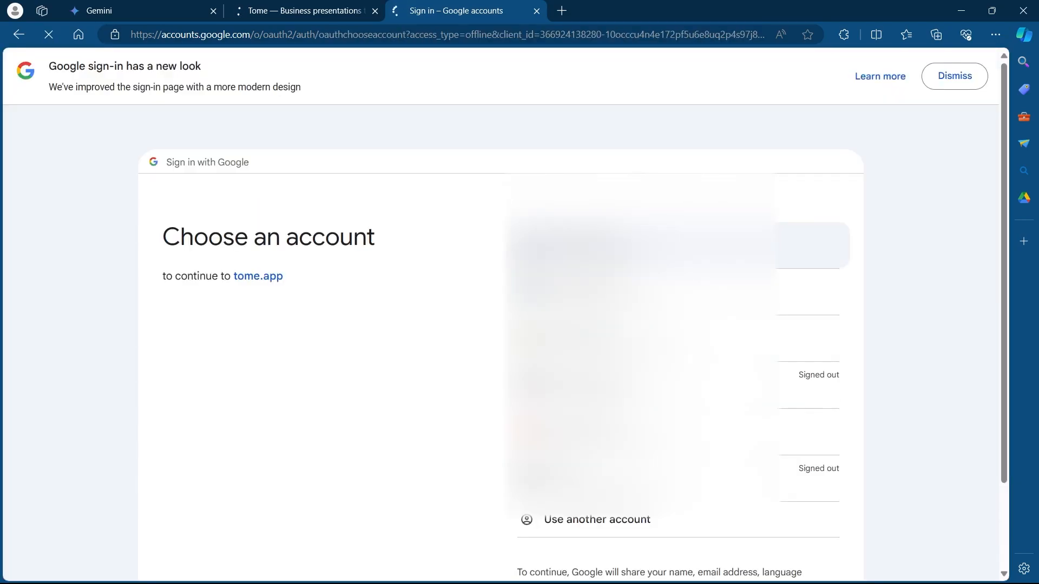
pyautogui.scroll(-1, 472, 276)
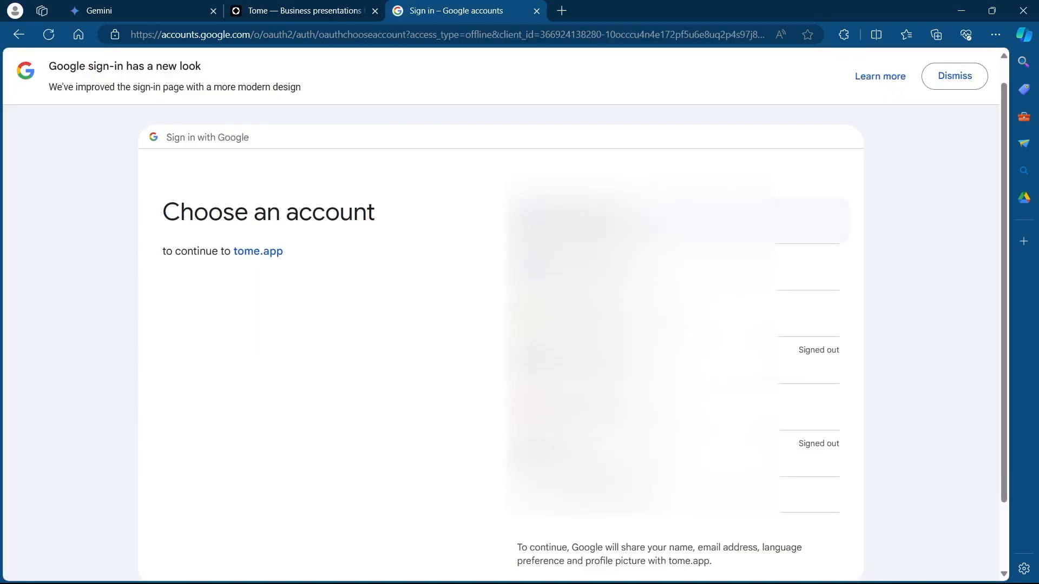
pyautogui.click(573, 406)
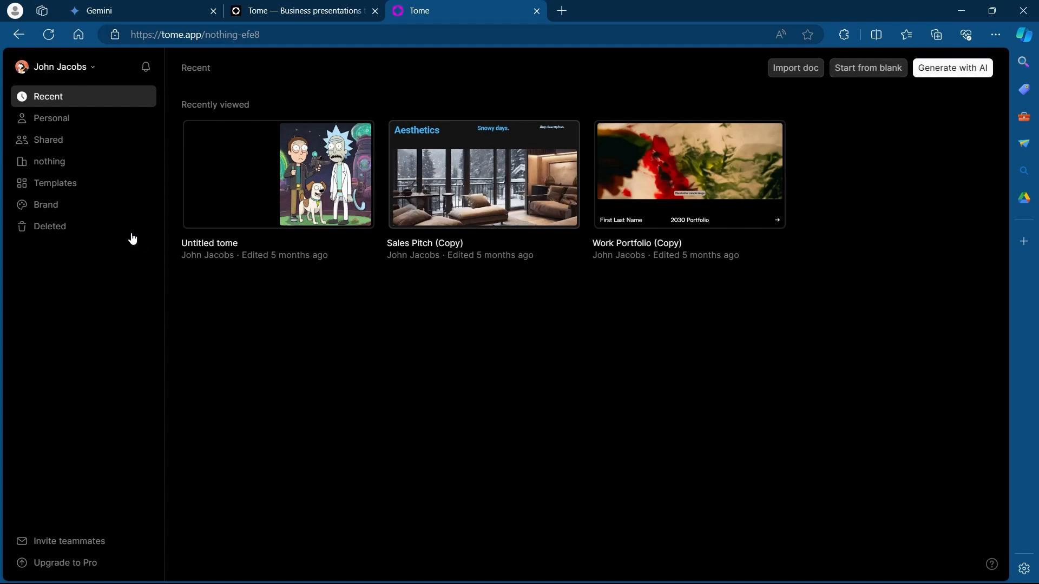
# - Look through the gallery of presentation templates, from the freelancer and business section to the end of all templates
pyautogui.click(57, 184)
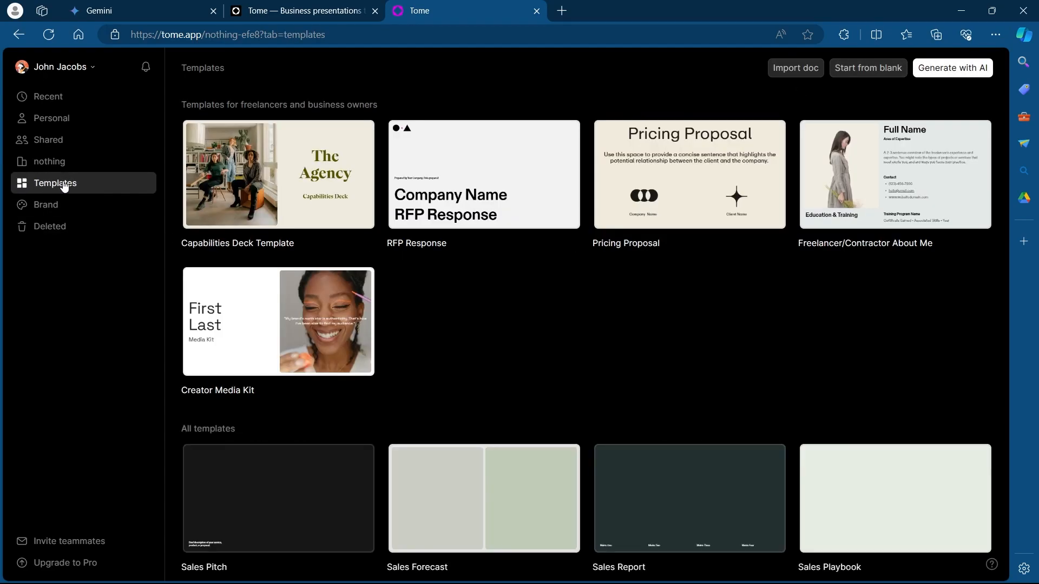
pyautogui.scroll(-5, 539, 276)
pyautogui.scroll(-8, 536, 303)
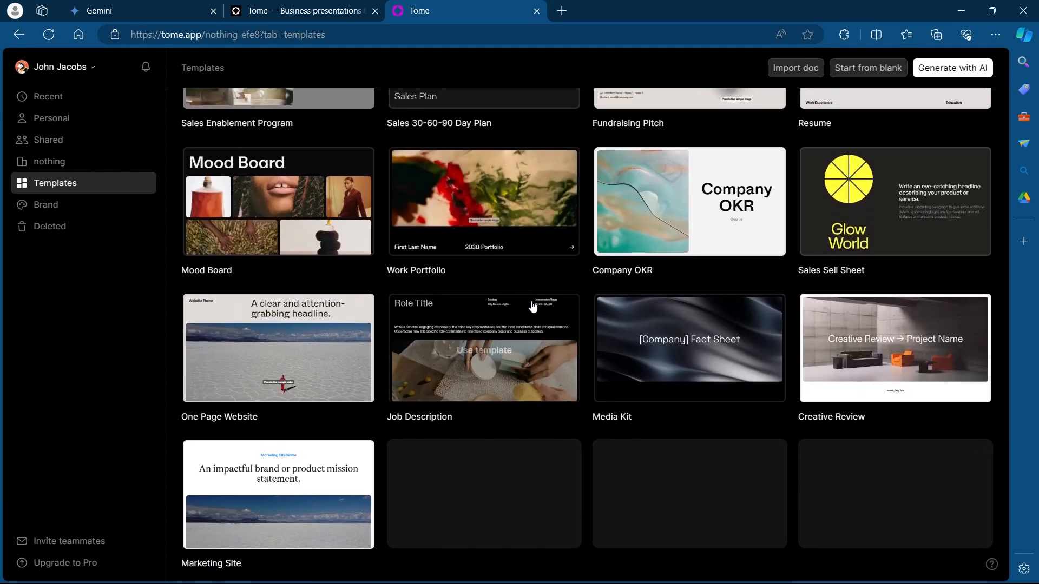
pyautogui.scroll(10, 604, 261)
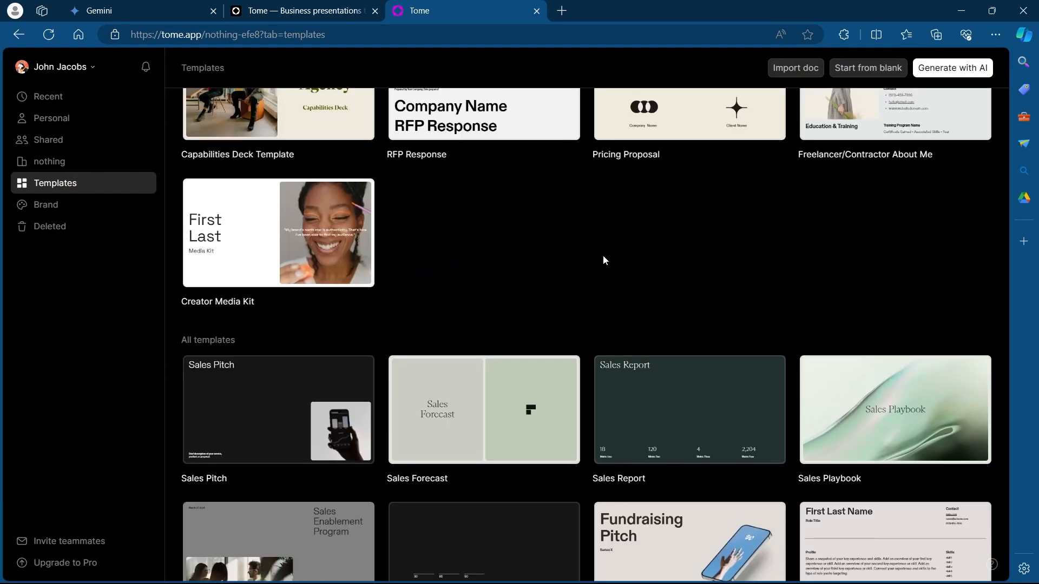
pyautogui.scroll(2, 605, 260)
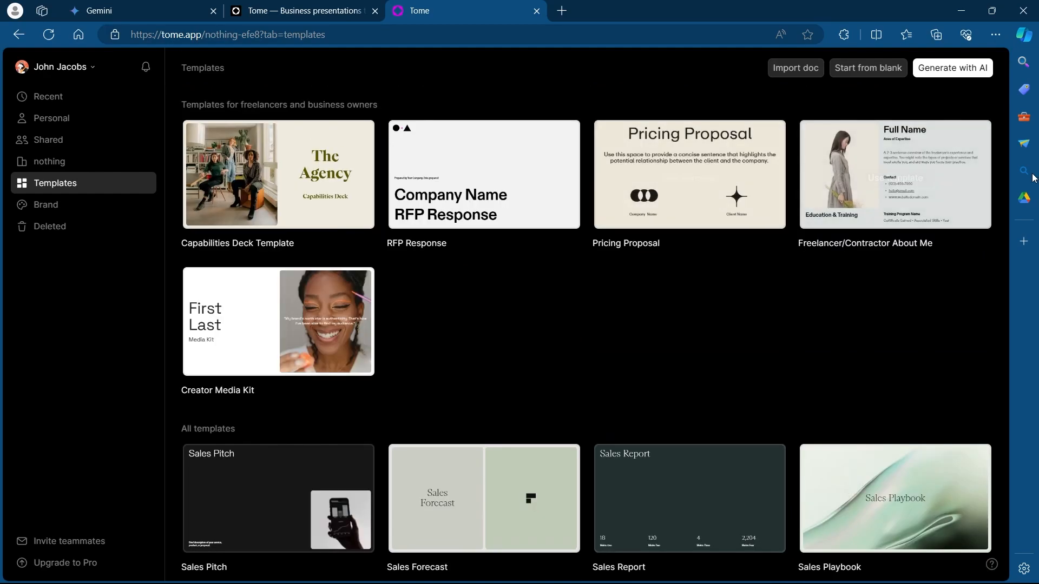
# - Generate an AI presentation outline from the prompt "race cars aesthetics"
pyautogui.click(961, 70)
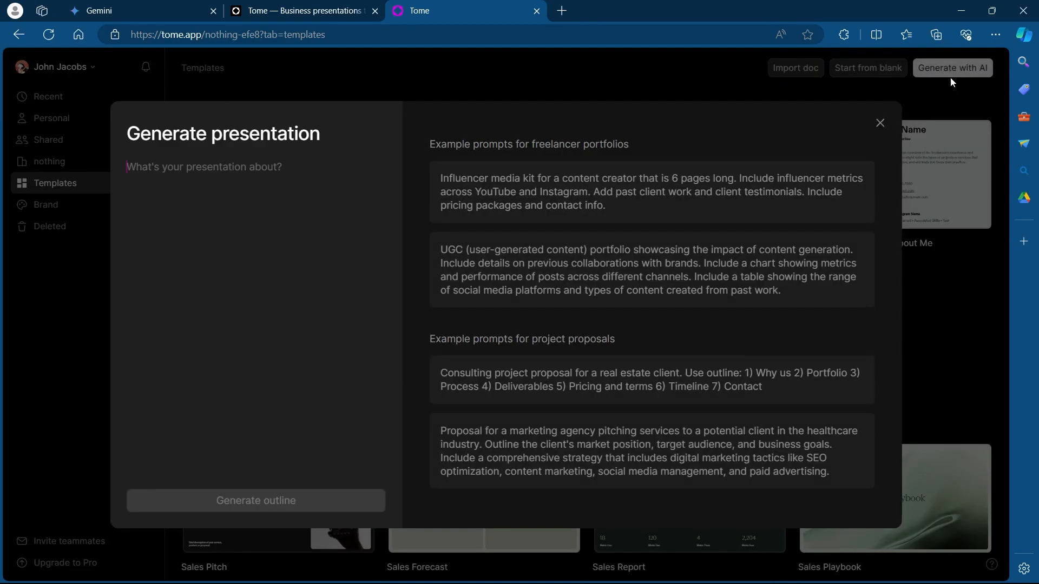
pyautogui.click(158, 160)
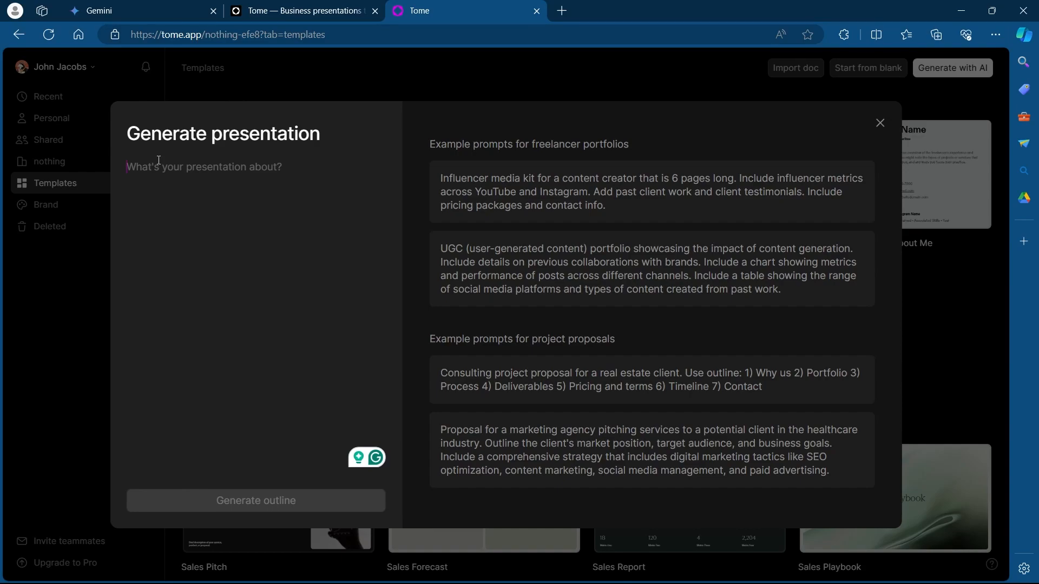
pyautogui.write('race cars aesthetics')
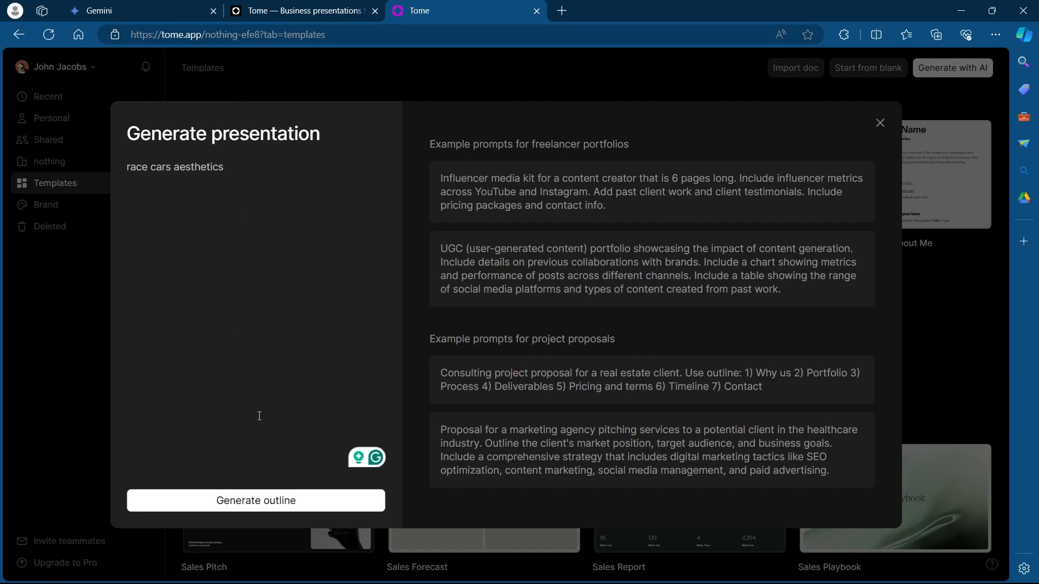
pyautogui.click(260, 509)
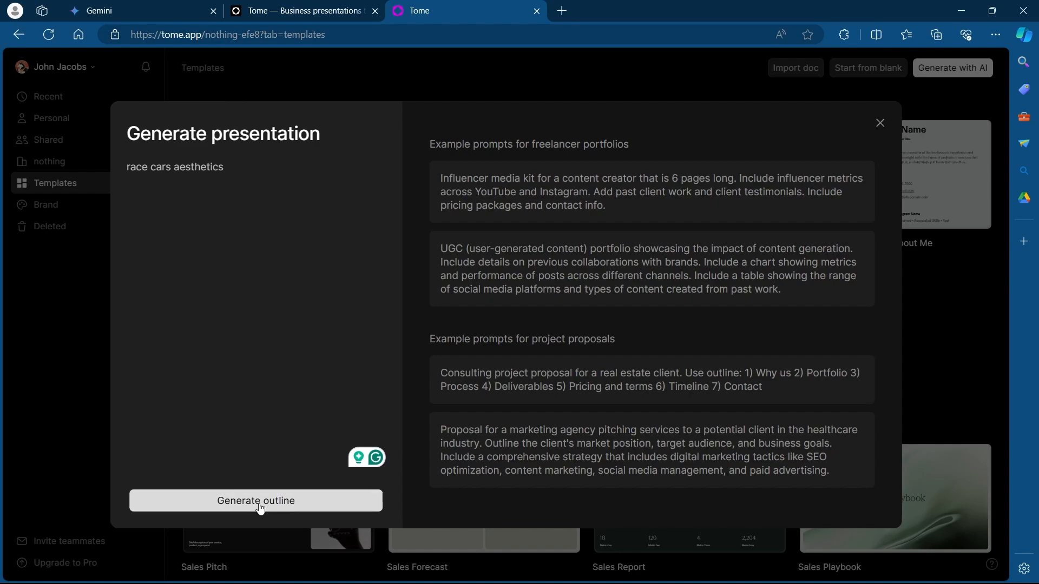
pyautogui.click(617, 162)
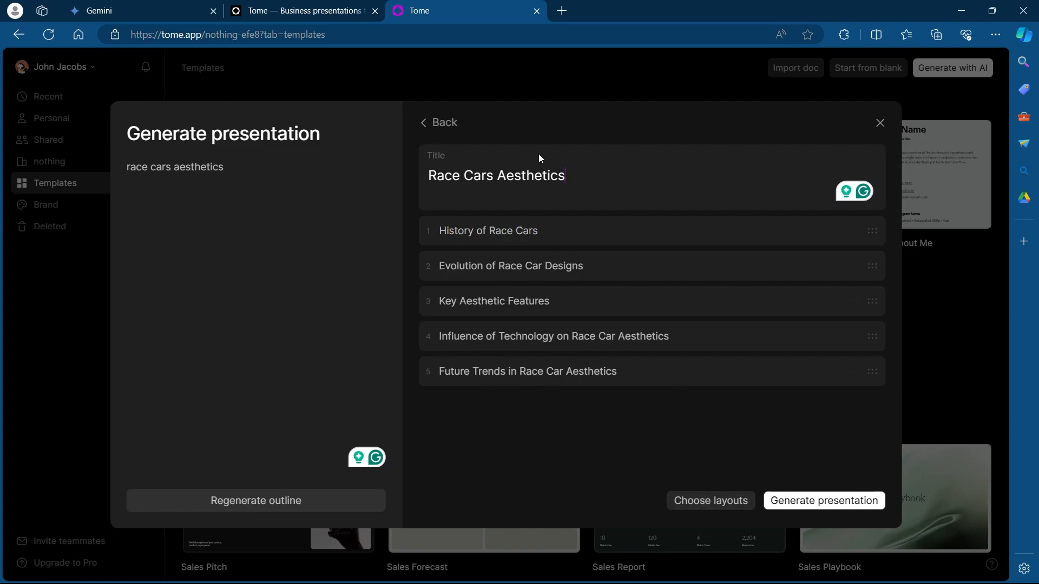
# - Build the presentation by choosing layouts, using the fourth layout with centred title and race car image for the cover and default layouts for the rest
pyautogui.click(727, 504)
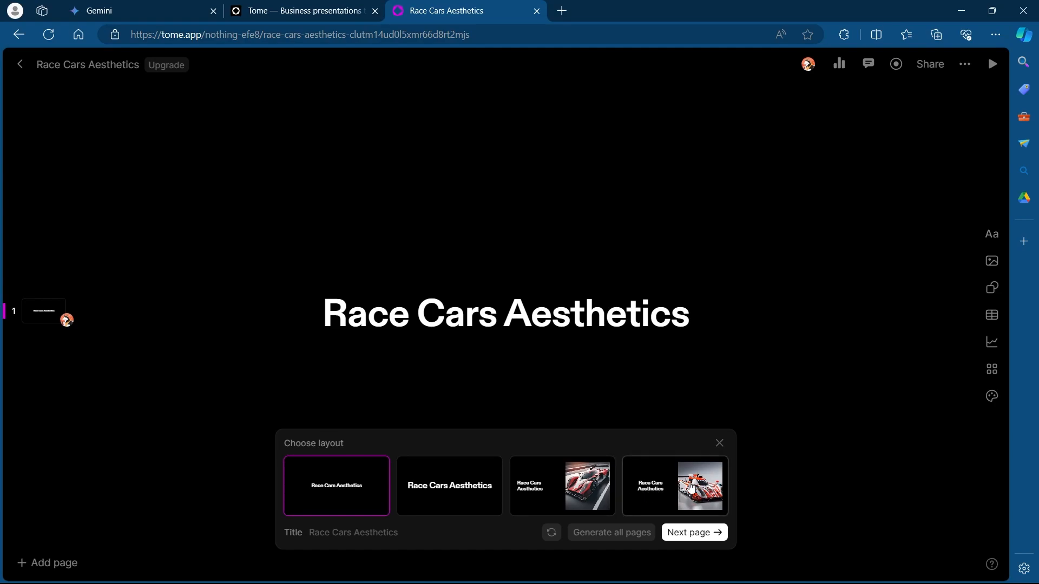
pyautogui.click(686, 487)
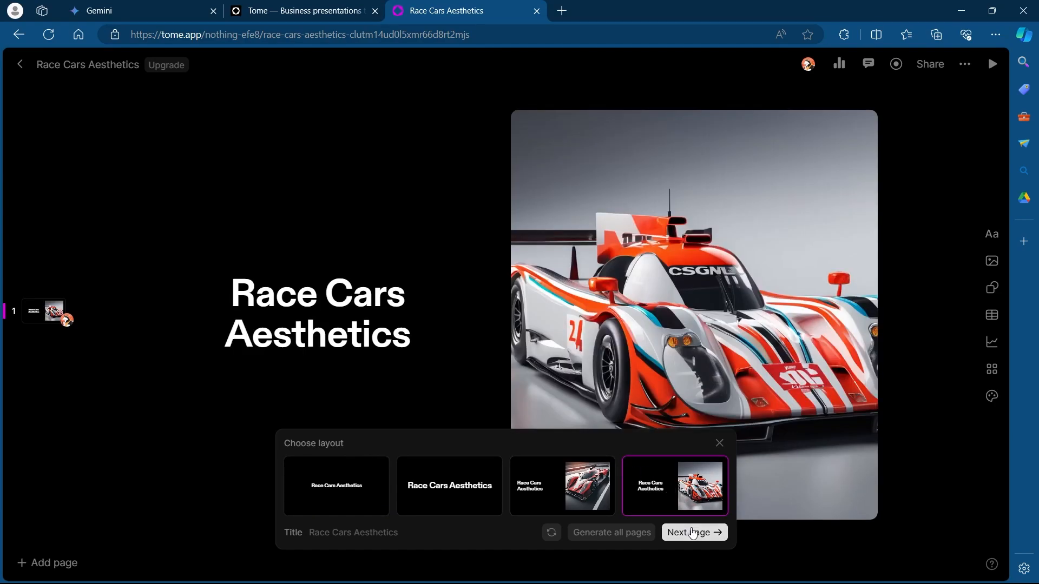
pyautogui.click(696, 533)
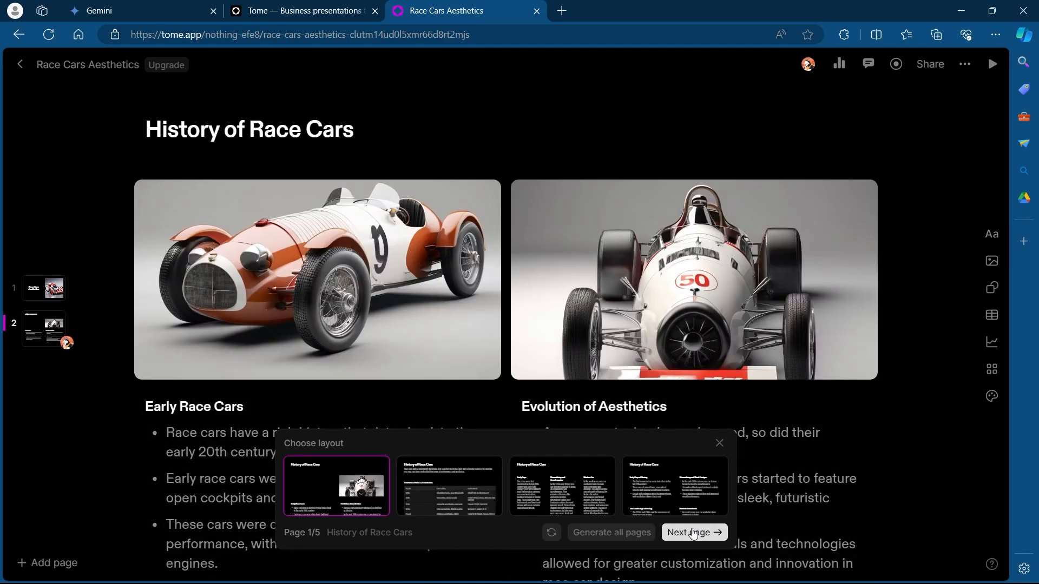
pyautogui.click(696, 533)
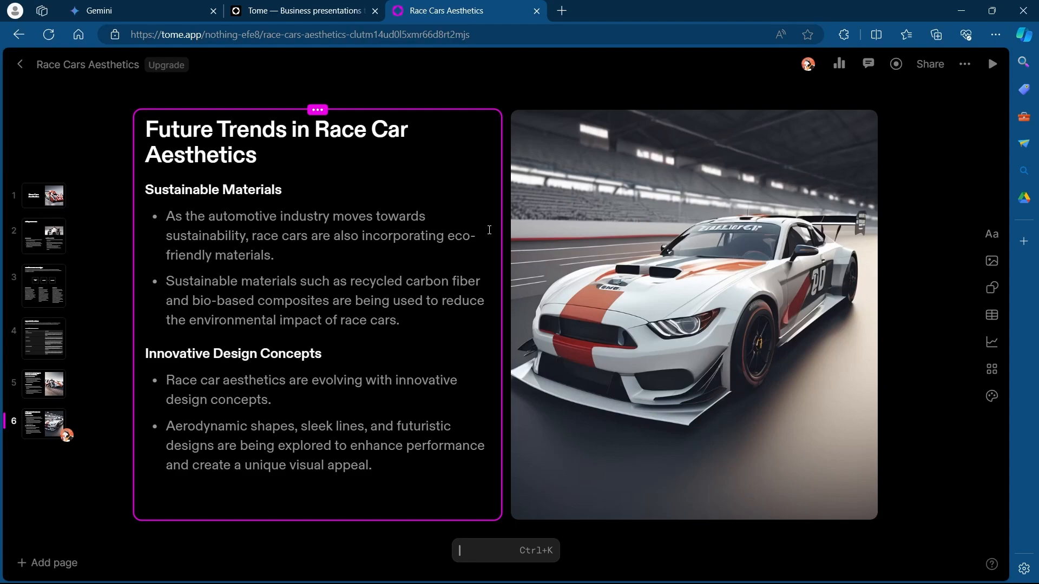
# - On the first page, select the title "Race Cars Aesthetics" and view its available text styles without changing the style
pyautogui.click(46, 199)
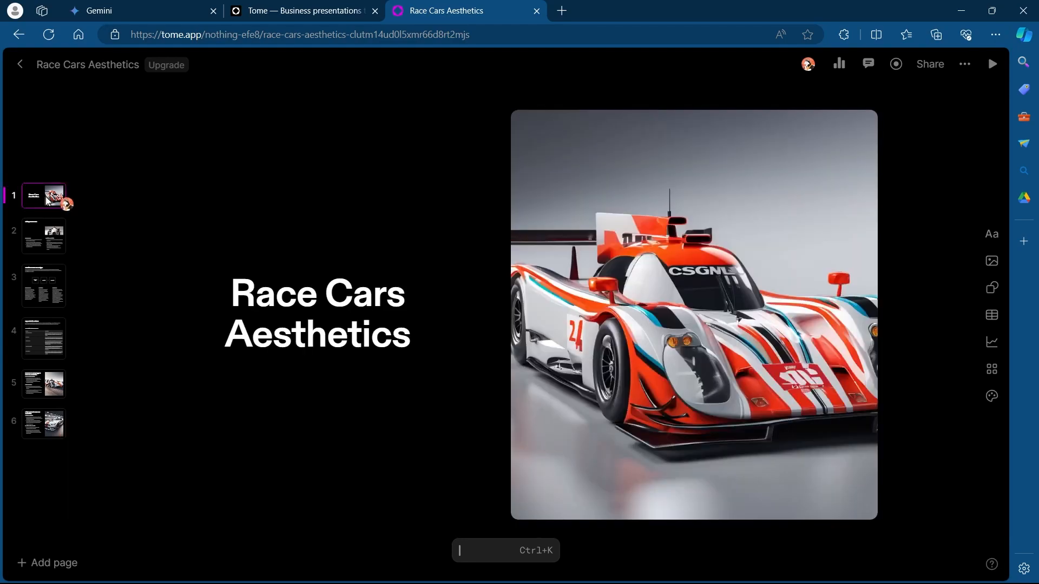
pyautogui.click(279, 303)
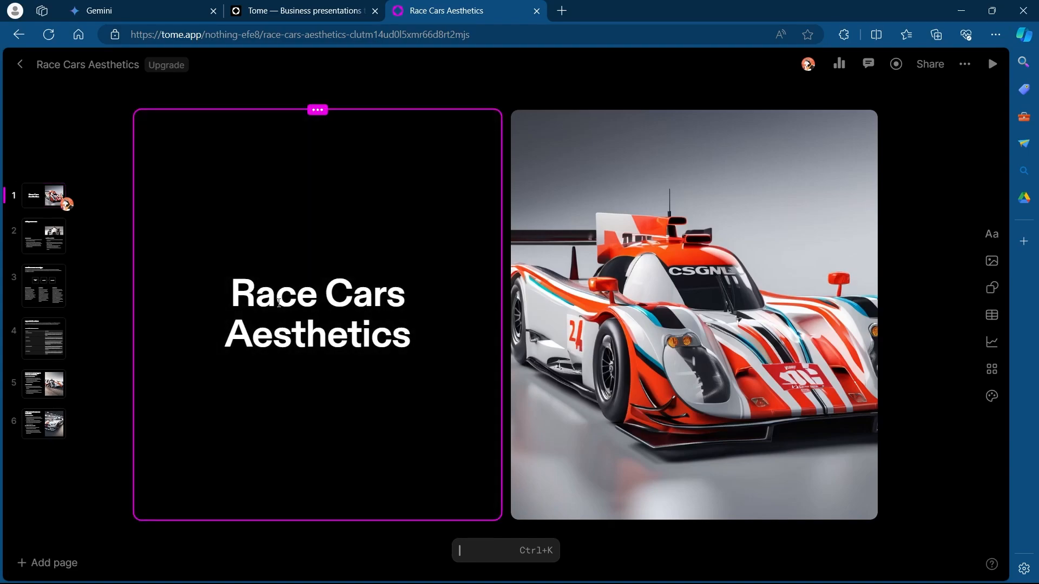
pyautogui.moveTo(234, 290); pyautogui.dragTo(419, 342)
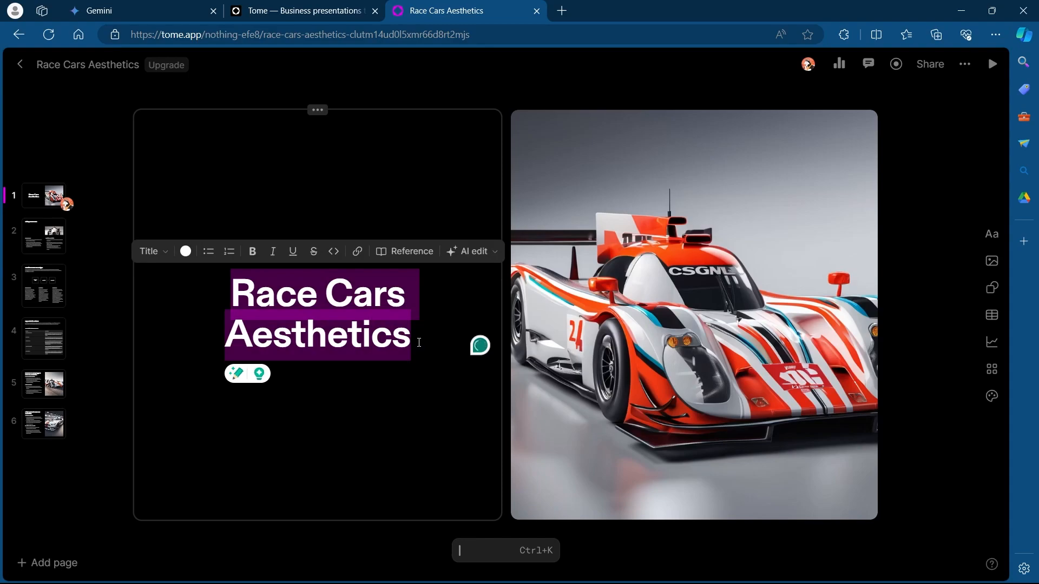
pyautogui.click(401, 342)
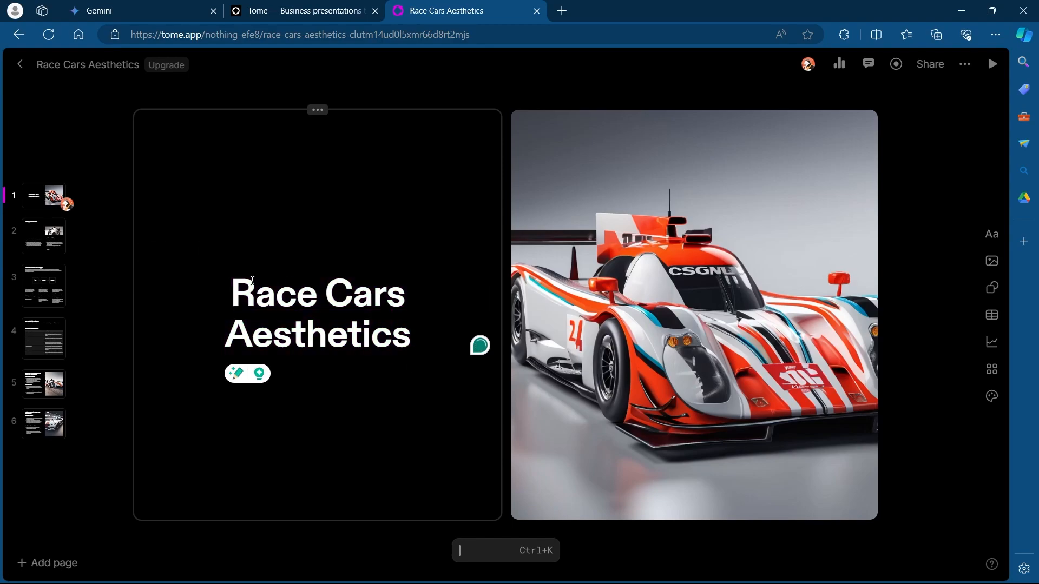
pyautogui.moveTo(235, 287); pyautogui.dragTo(450, 351)
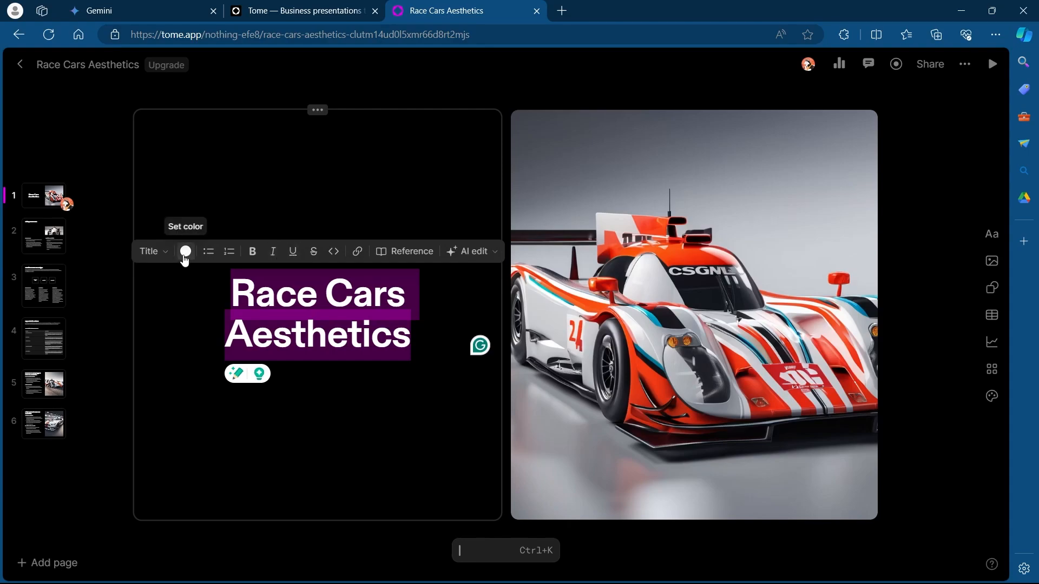
pyautogui.click(170, 258)
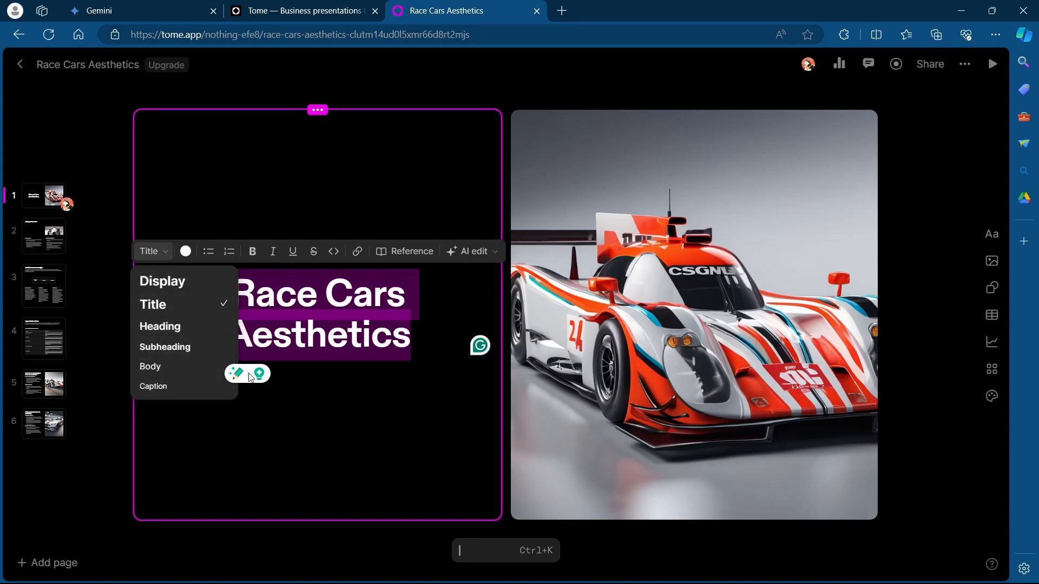
pyautogui.click(441, 229)
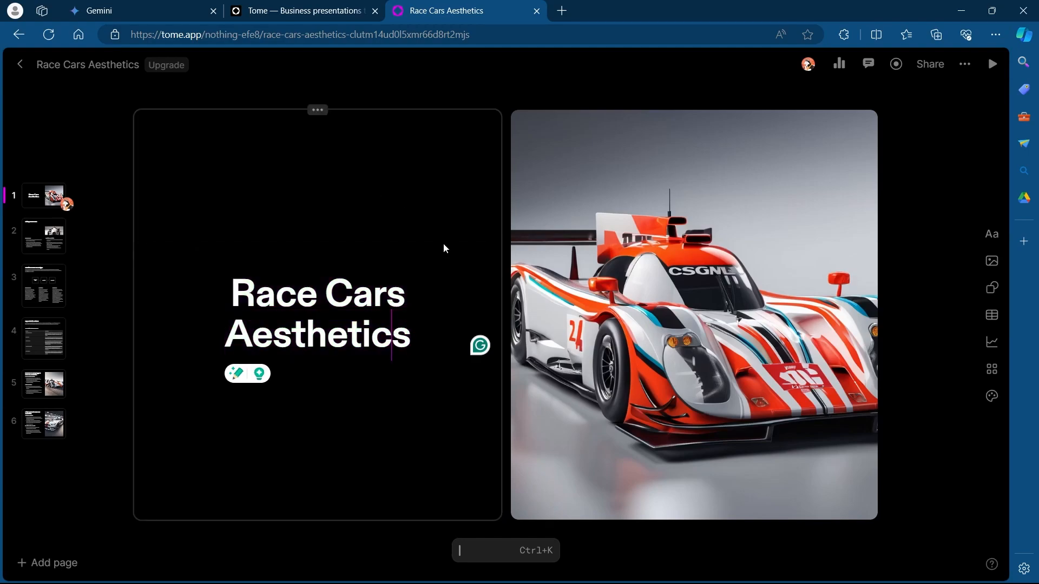
# - Try the Fit, Fill and Custom sizes on the first page's race car image, accepting the custom adjustment at 112%
pyautogui.click(542, 263)
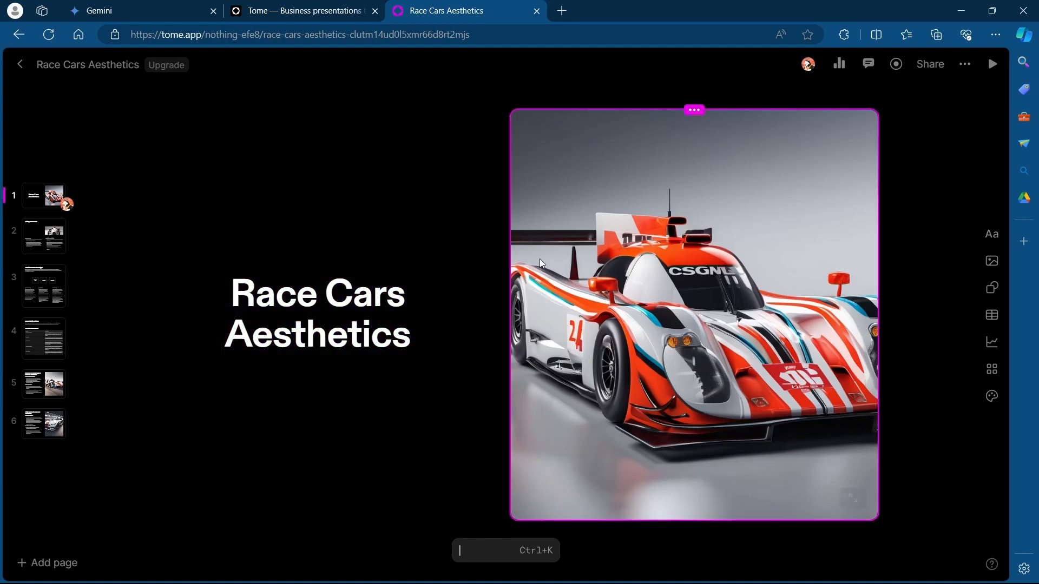
pyautogui.click(697, 111)
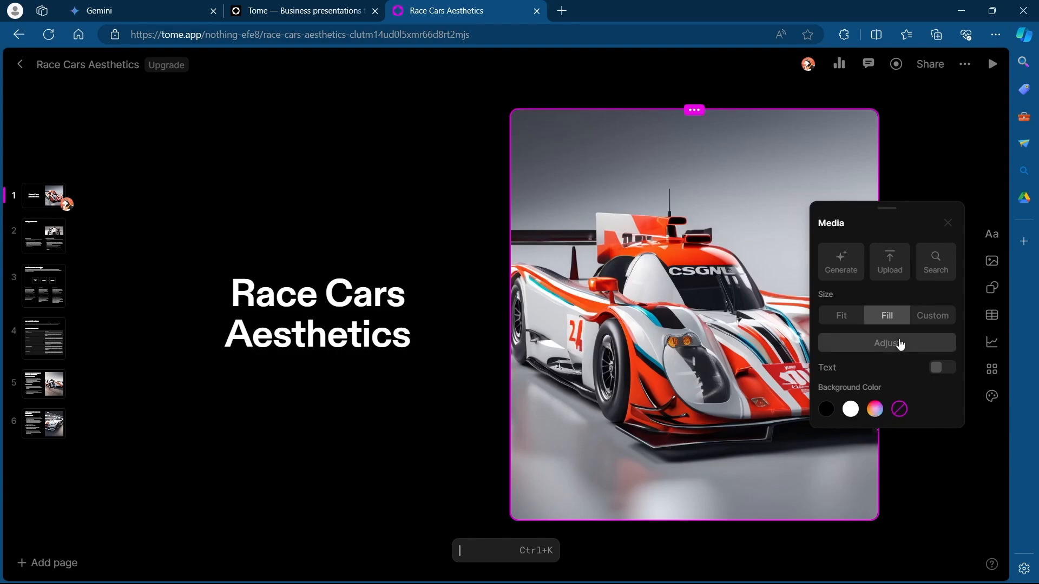
pyautogui.click(843, 315)
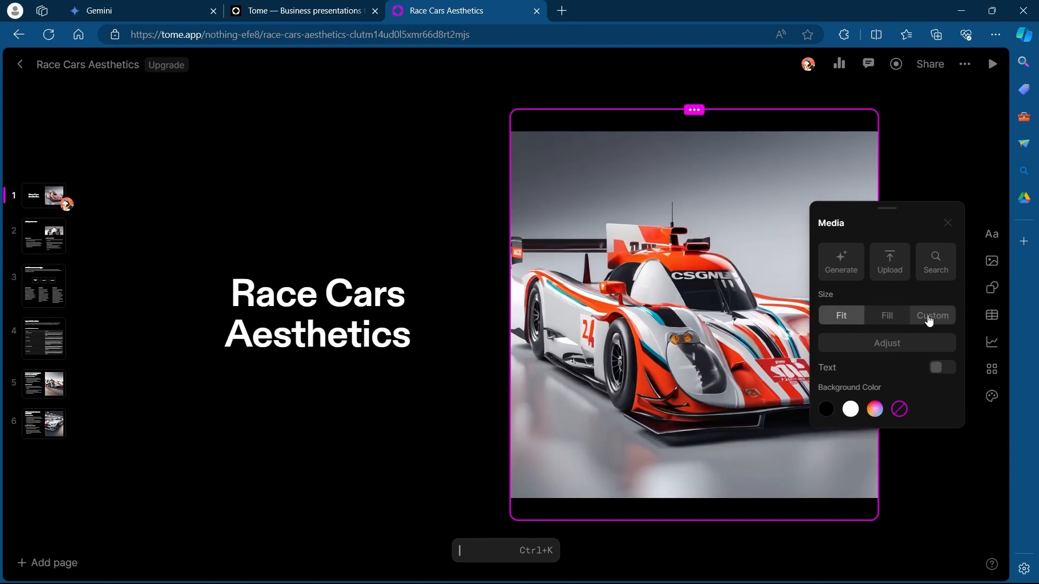
pyautogui.click(882, 319)
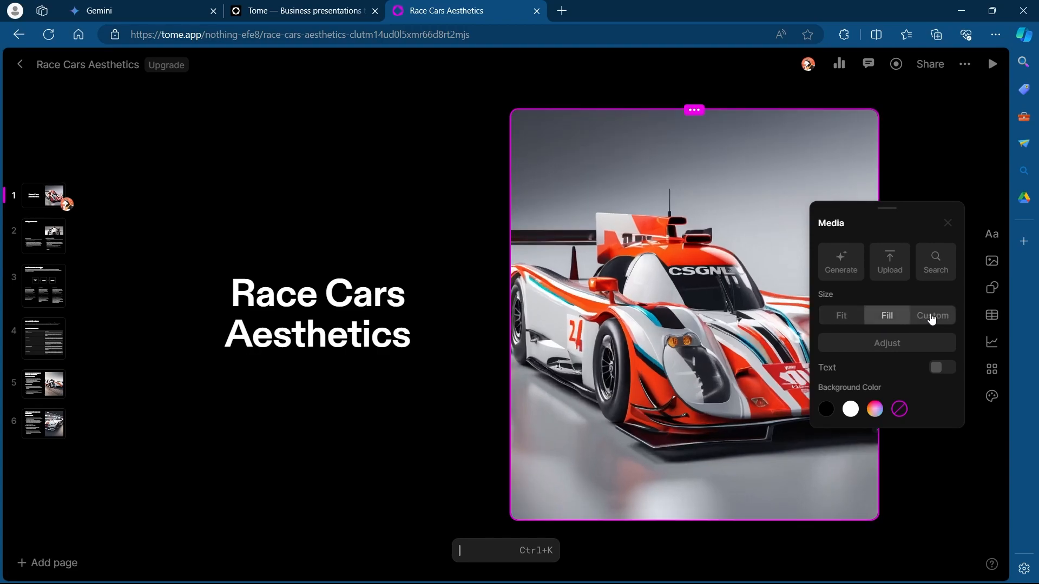
pyautogui.click(932, 318)
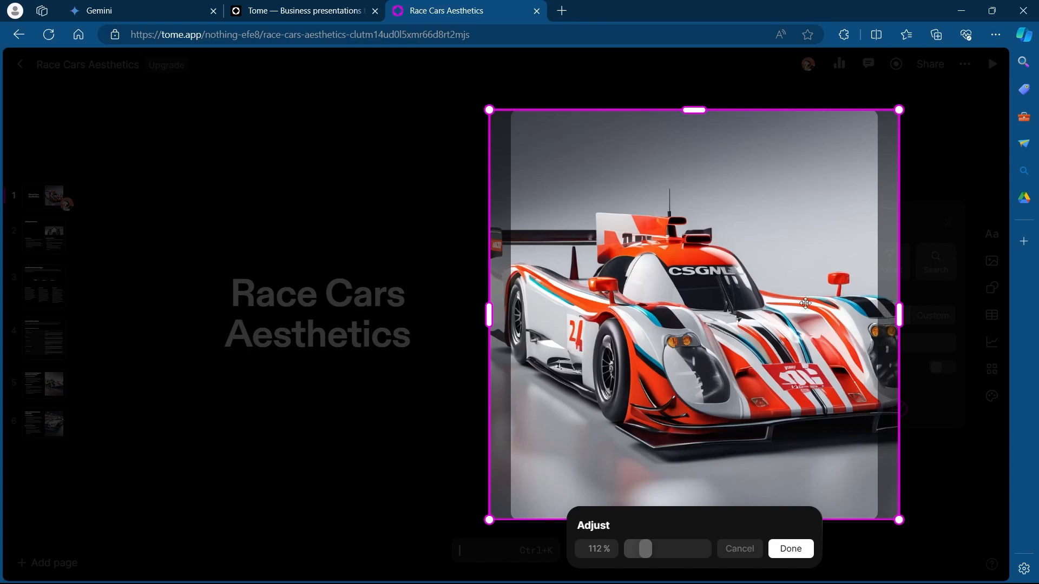
pyautogui.click(774, 549)
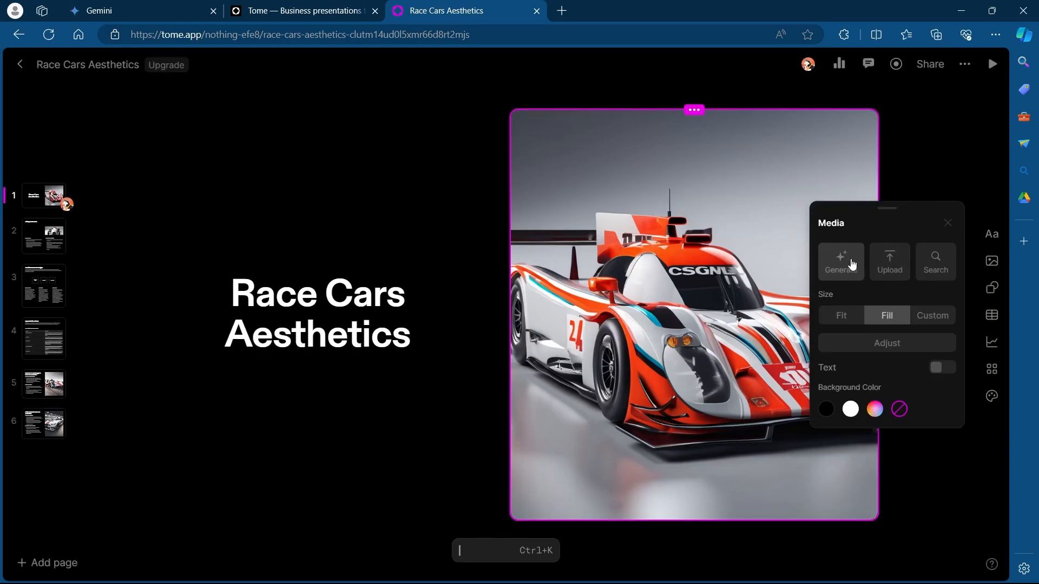
# - Replace the cover image by generating one from "Pagani zontaro on a track. 3d rendering style, vibrant colors, white background" and choosing the yellow car
pyautogui.click(853, 265)
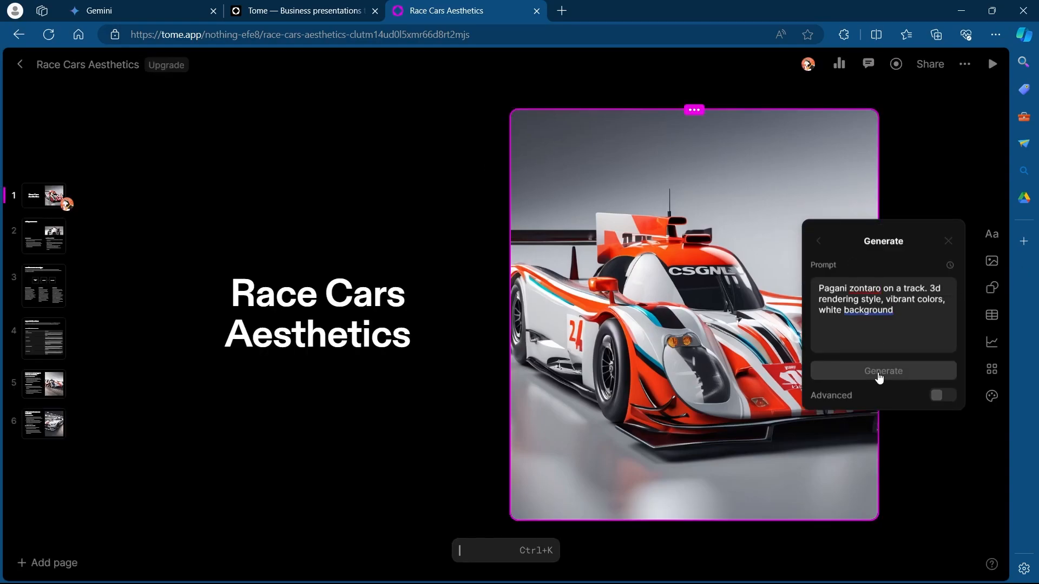
pyautogui.click(882, 374)
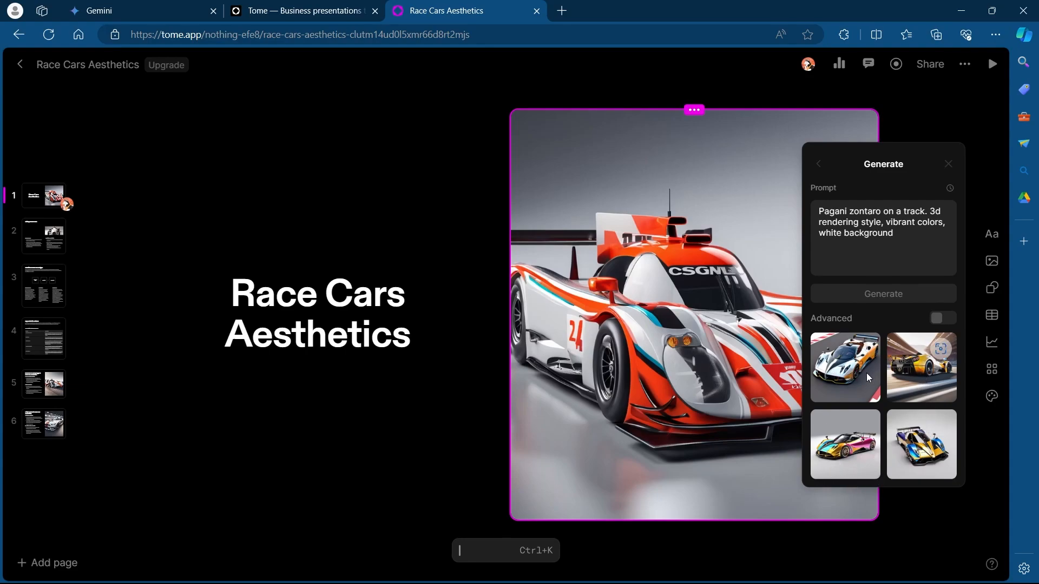
pyautogui.click(929, 376)
pyautogui.click(932, 112)
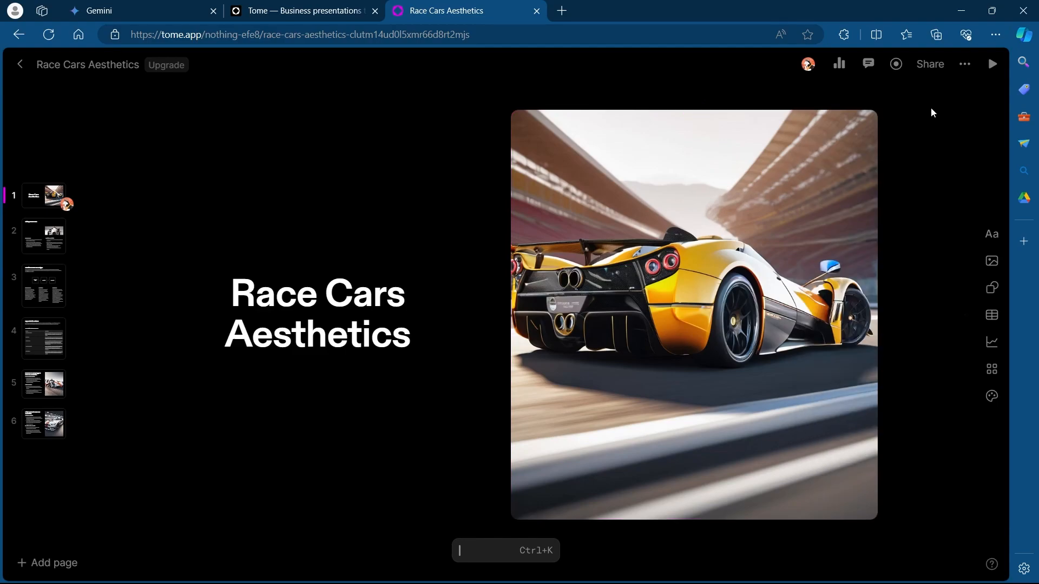
# - Review the text, diagram, table and images on pages 2 to 6, and return to the cover page
pyautogui.scroll(-3, 191, 373)
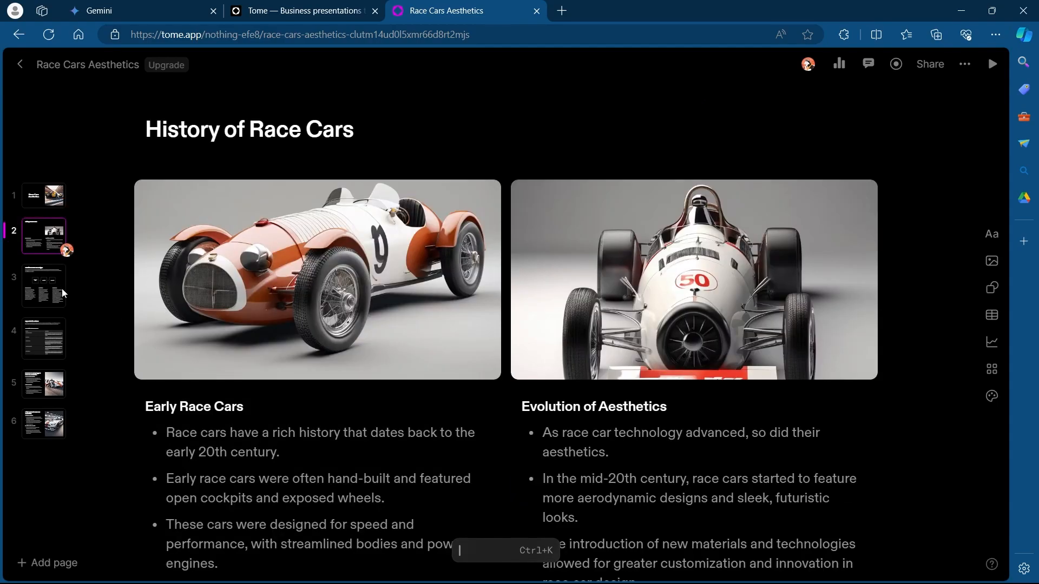
pyautogui.click(39, 196)
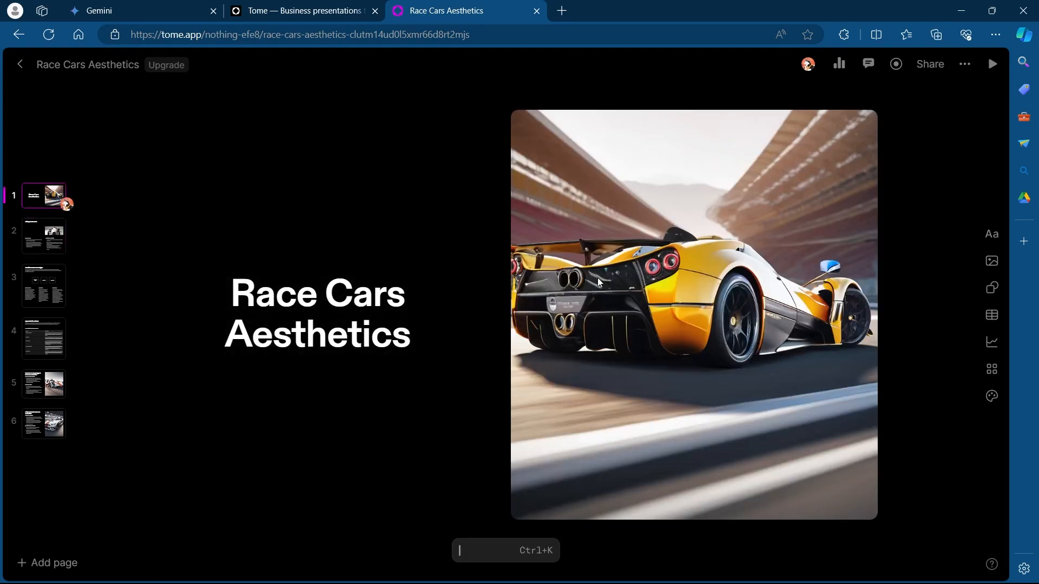
pyautogui.click(45, 239)
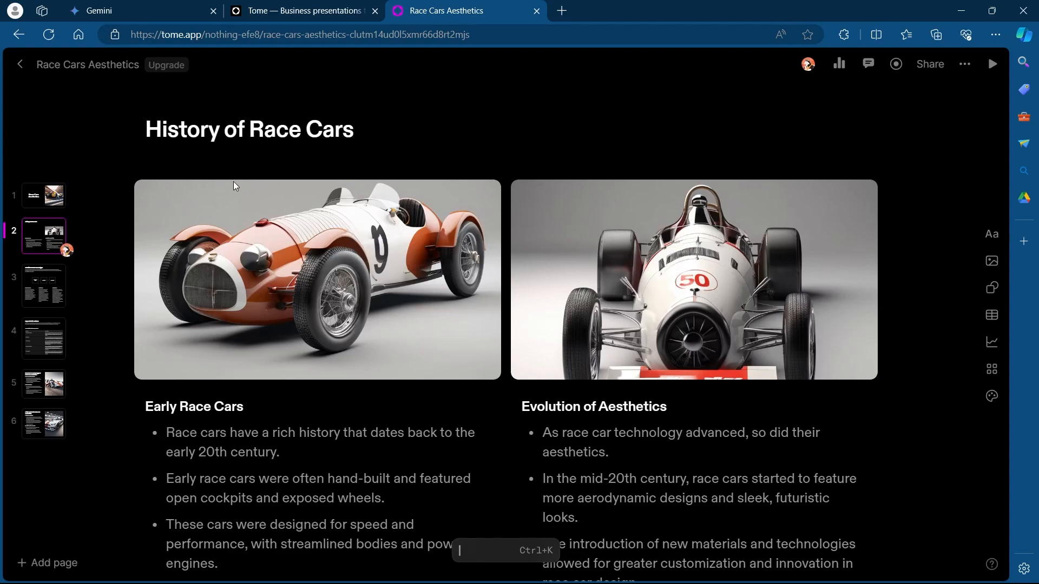
pyautogui.click(51, 282)
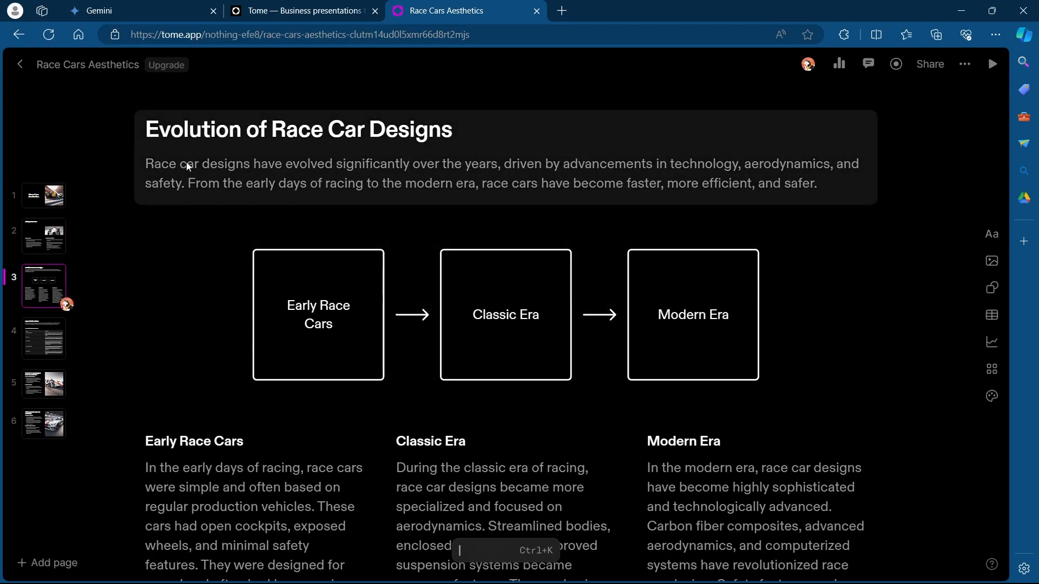
pyautogui.scroll(-2, 193, 151)
pyautogui.click(38, 341)
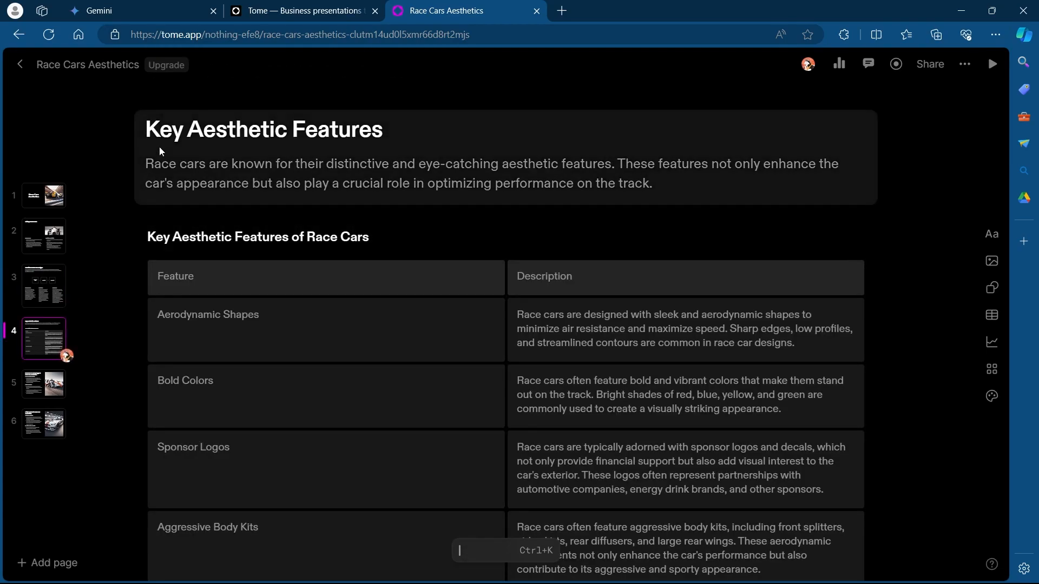
pyautogui.scroll(-3, 279, 298)
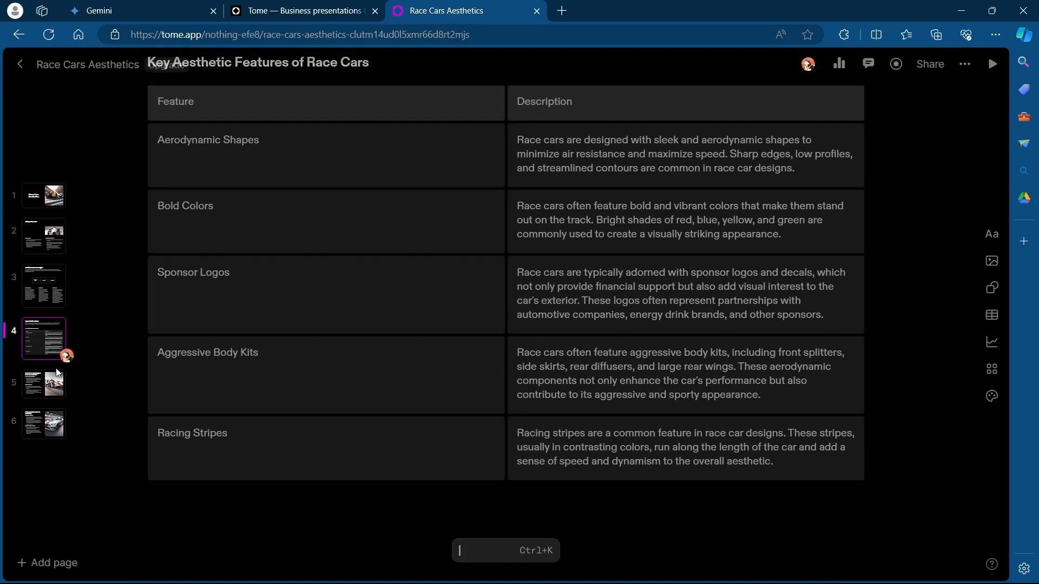
pyautogui.click(46, 384)
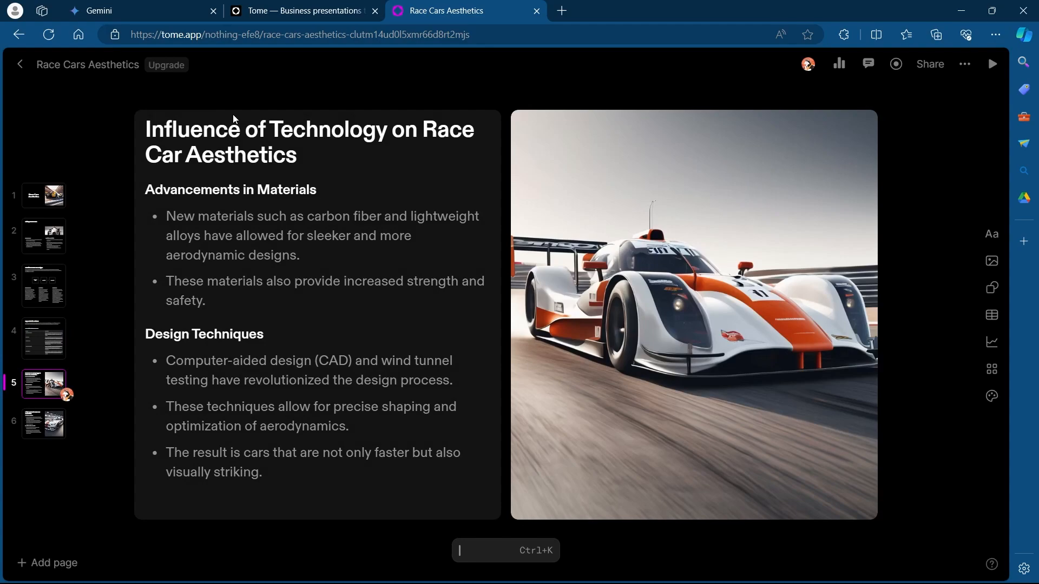
pyautogui.click(47, 424)
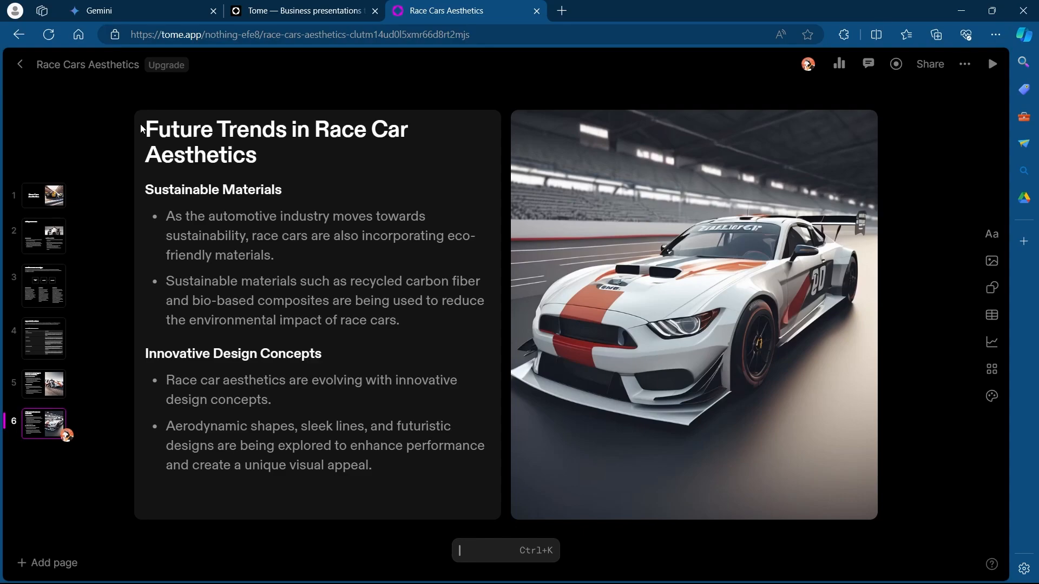
pyautogui.click(53, 200)
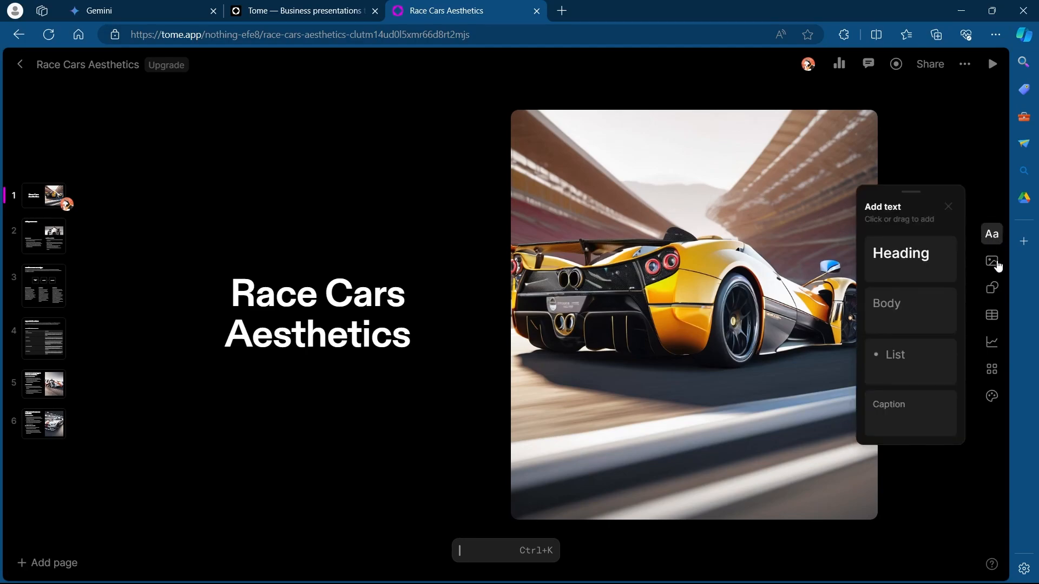
# - Look through the options for adding text, media, tables, charts and third-party tiles to the page
pyautogui.moveTo(997, 266)
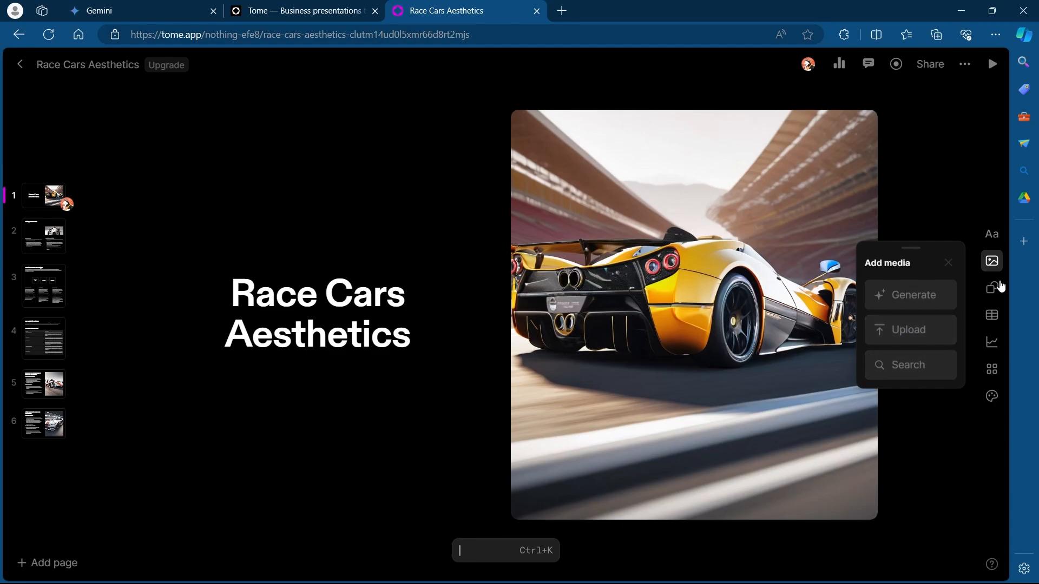
pyautogui.moveTo(995, 316)
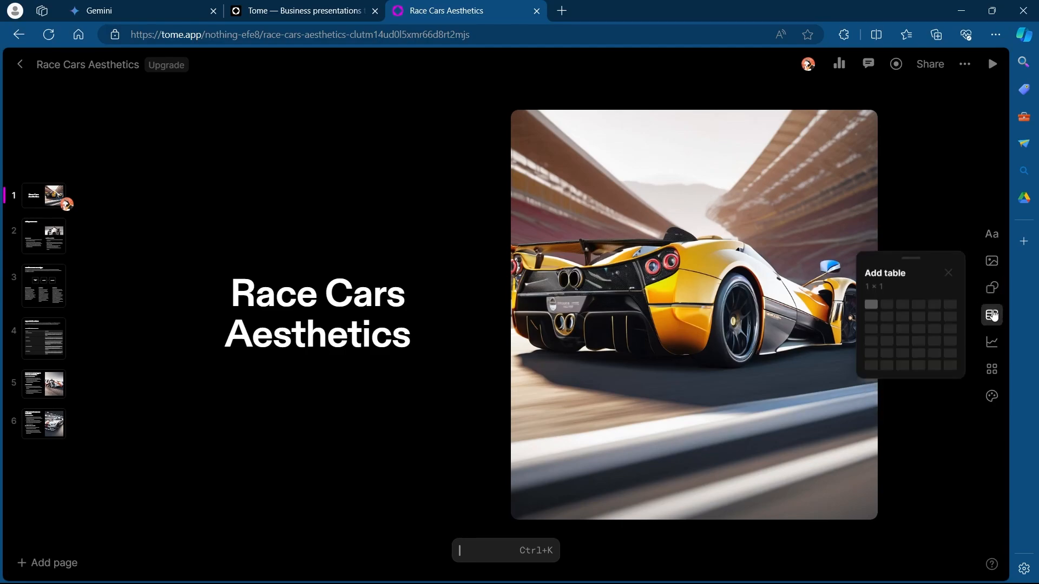
pyautogui.moveTo(993, 341)
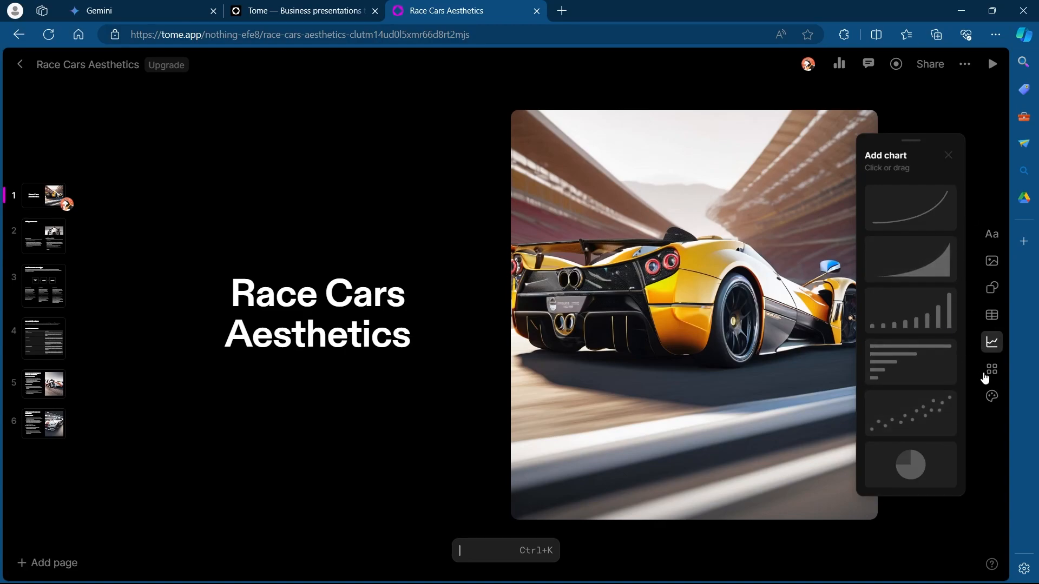
pyautogui.moveTo(991, 370)
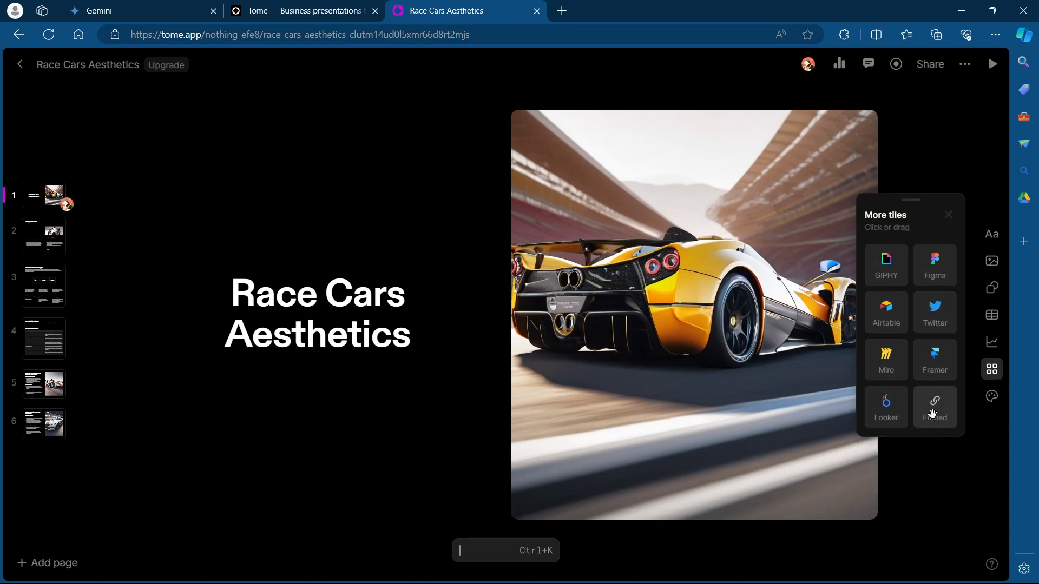
# - Apply the Neptune theme to the whole presentation and check its look on pages 5, 3 and 1
pyautogui.moveTo(992, 399)
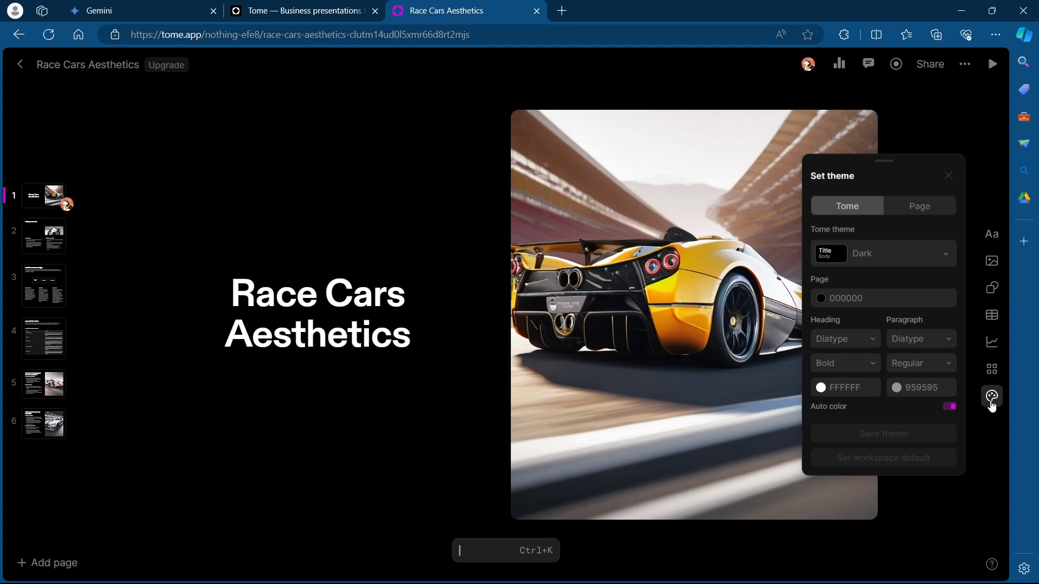
pyautogui.click(838, 261)
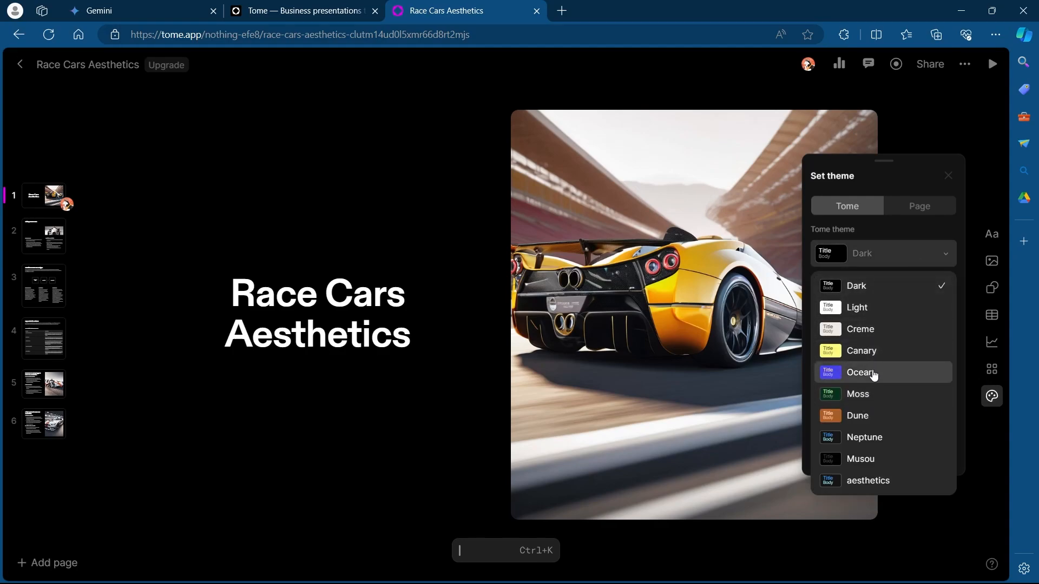
pyautogui.click(869, 438)
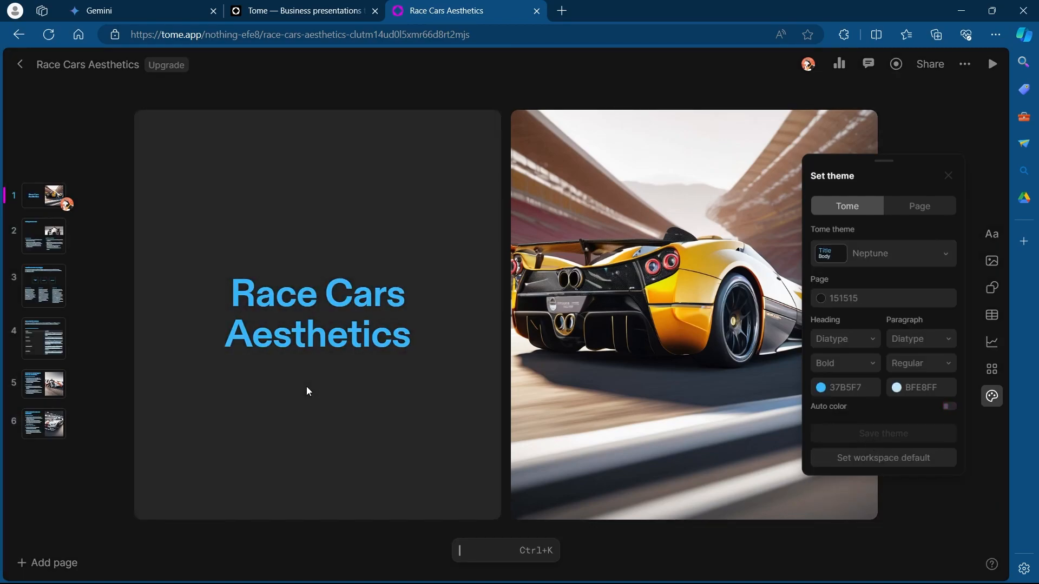
pyautogui.click(44, 381)
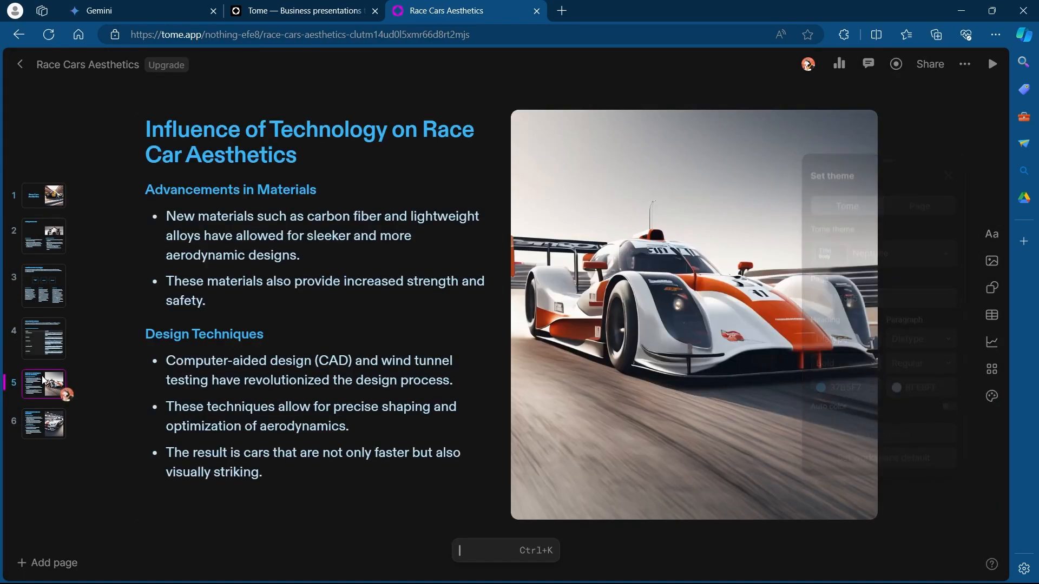
pyautogui.click(39, 270)
pyautogui.click(43, 195)
# - Set the theme of the whole presentation to "aesthetics"
pyautogui.click(992, 397)
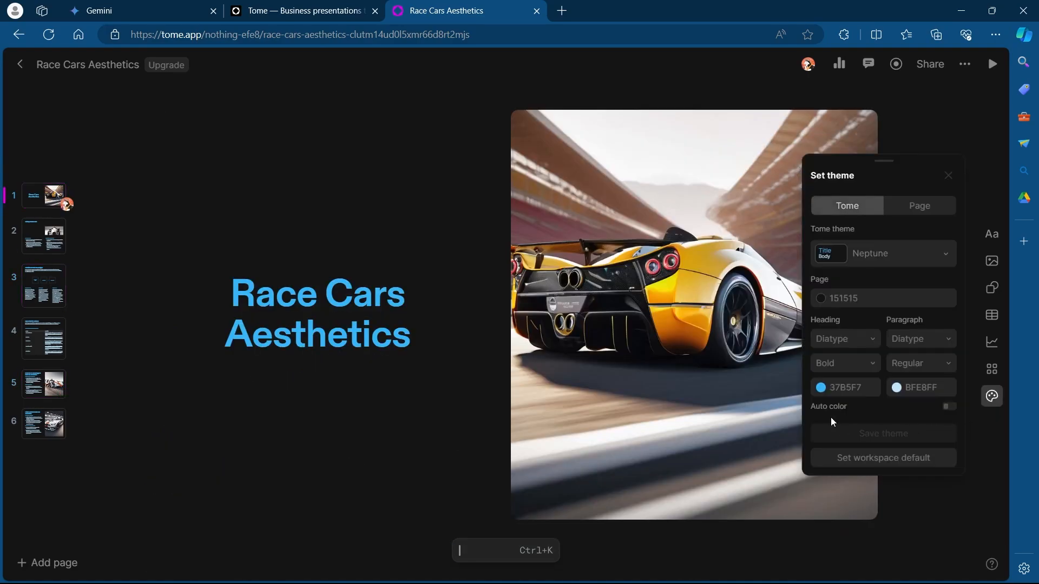
pyautogui.click(905, 263)
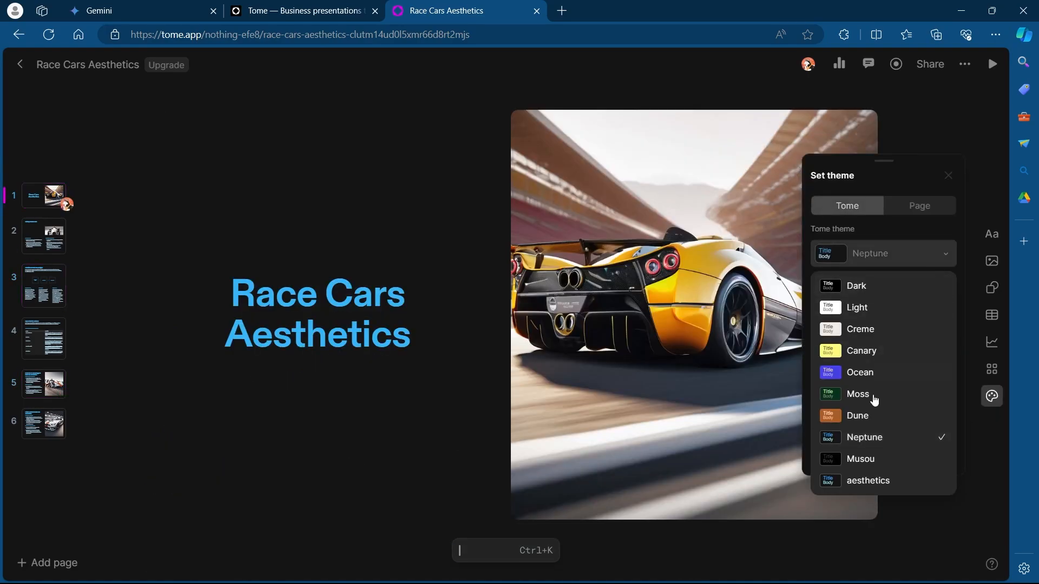
pyautogui.click(869, 483)
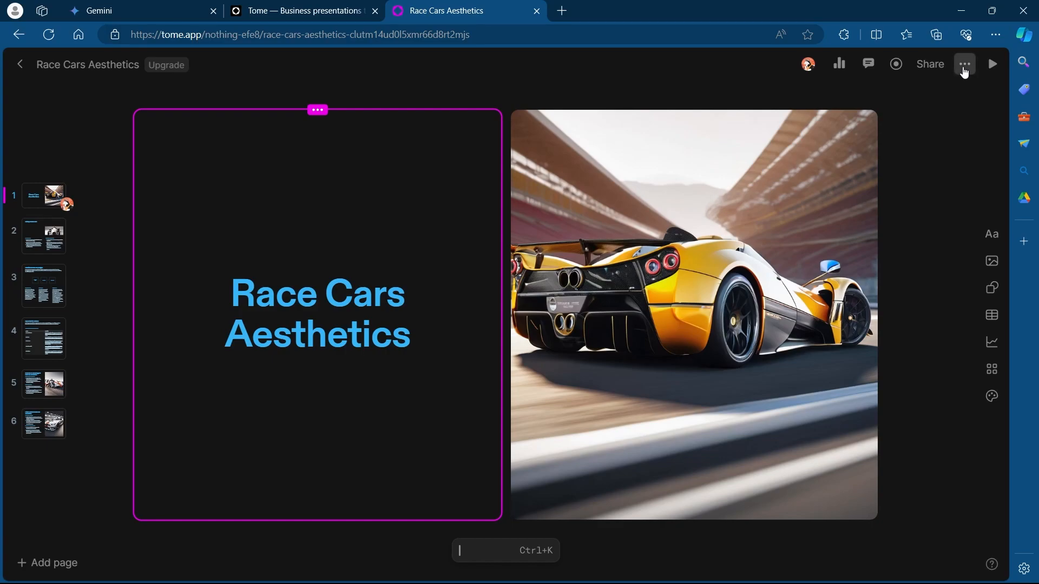
# - Try to export the presentation to PDF and dismiss the Tome Pro upgrade offer
pyautogui.click(965, 66)
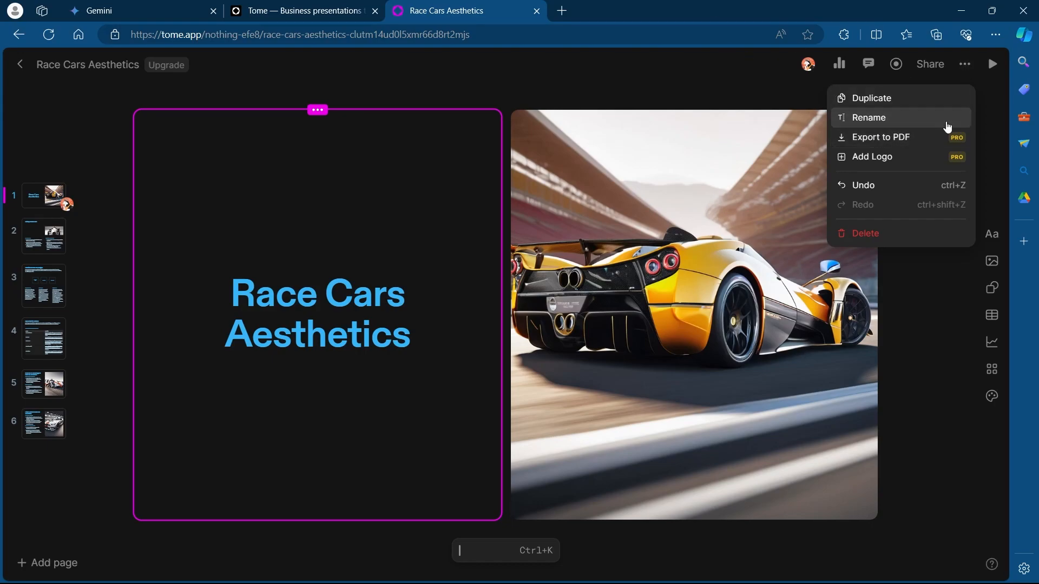
pyautogui.click(904, 140)
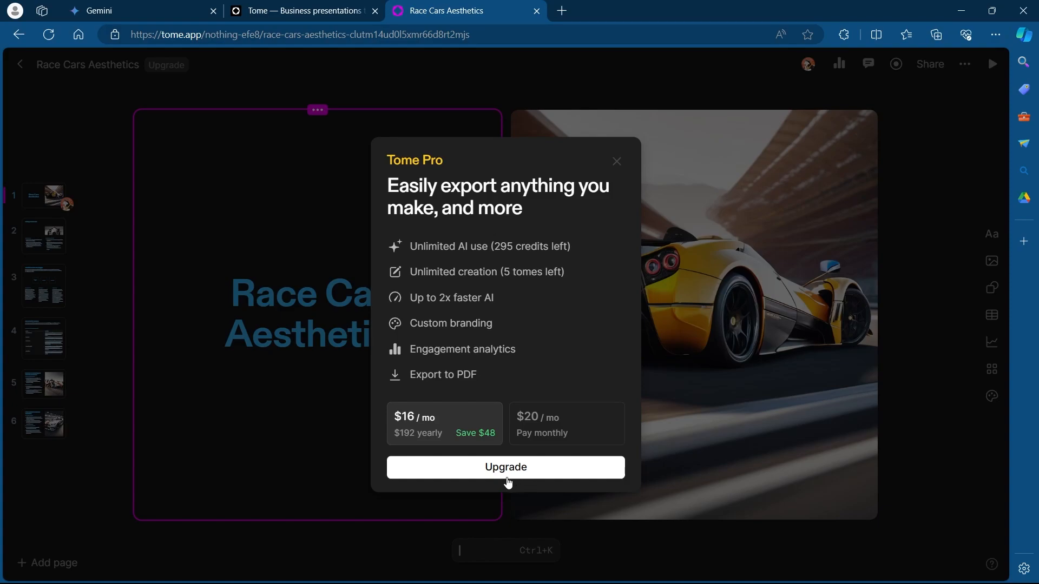
pyautogui.click(617, 162)
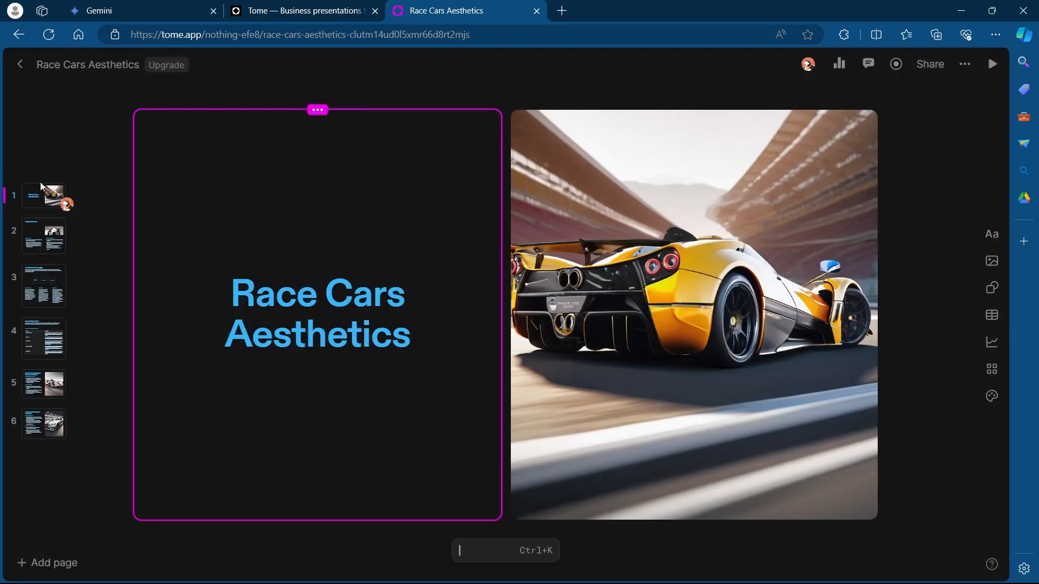
# - Check the appearance of pages 2 to 6 with the new theme colours
pyautogui.click(48, 233)
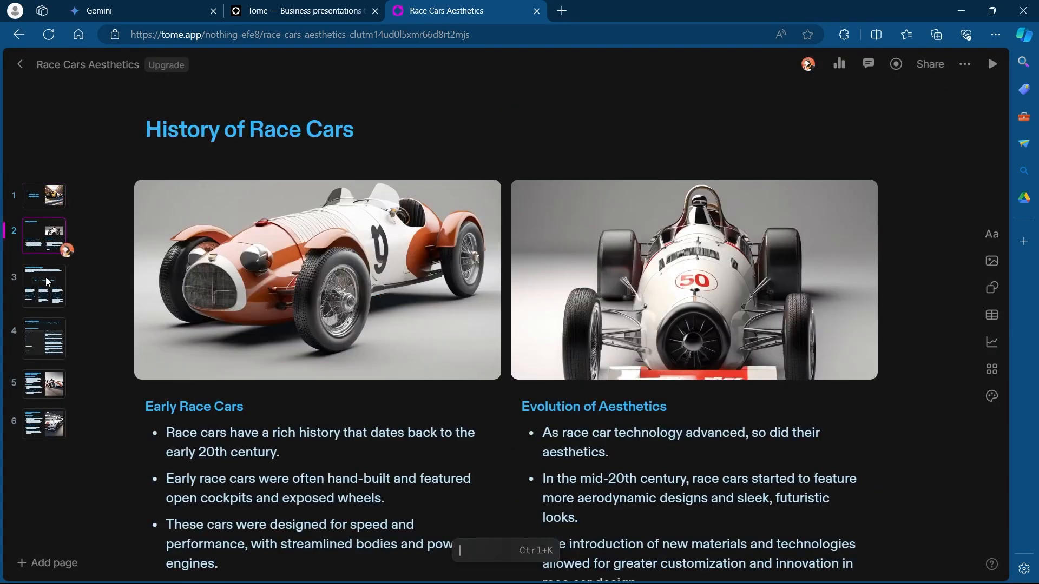
pyautogui.click(41, 300)
pyautogui.click(44, 352)
pyautogui.click(47, 388)
pyautogui.click(53, 422)
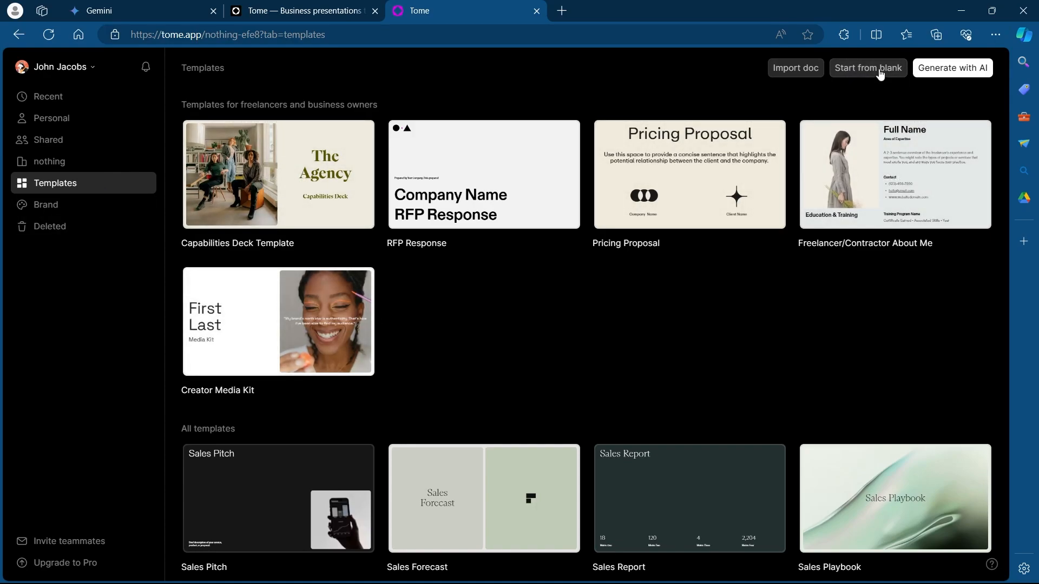
# - Create a presentation from the RFP Response template and view its third page
pyautogui.moveTo(461, 250)
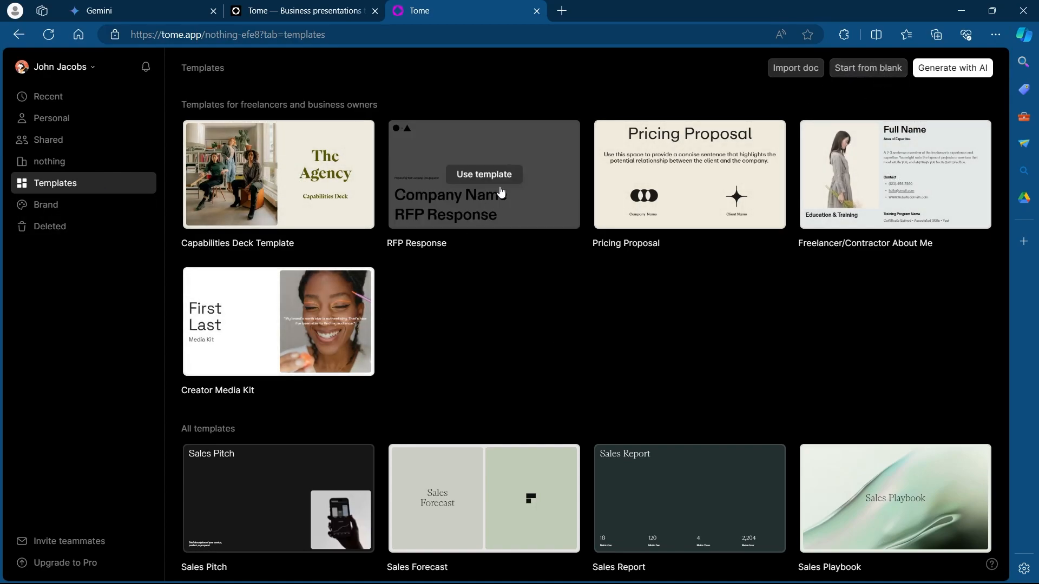
pyautogui.click(478, 175)
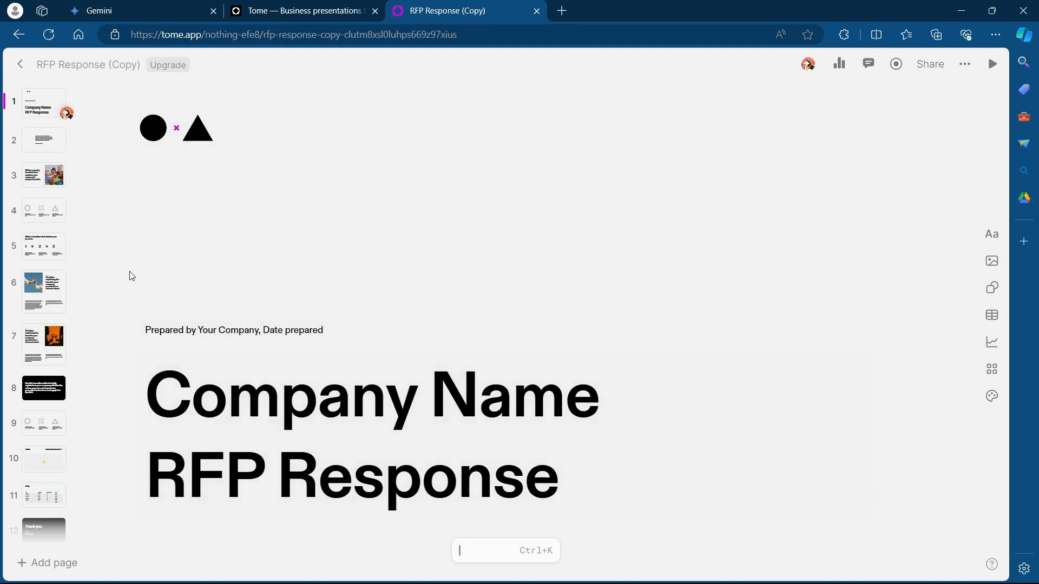
pyautogui.click(50, 174)
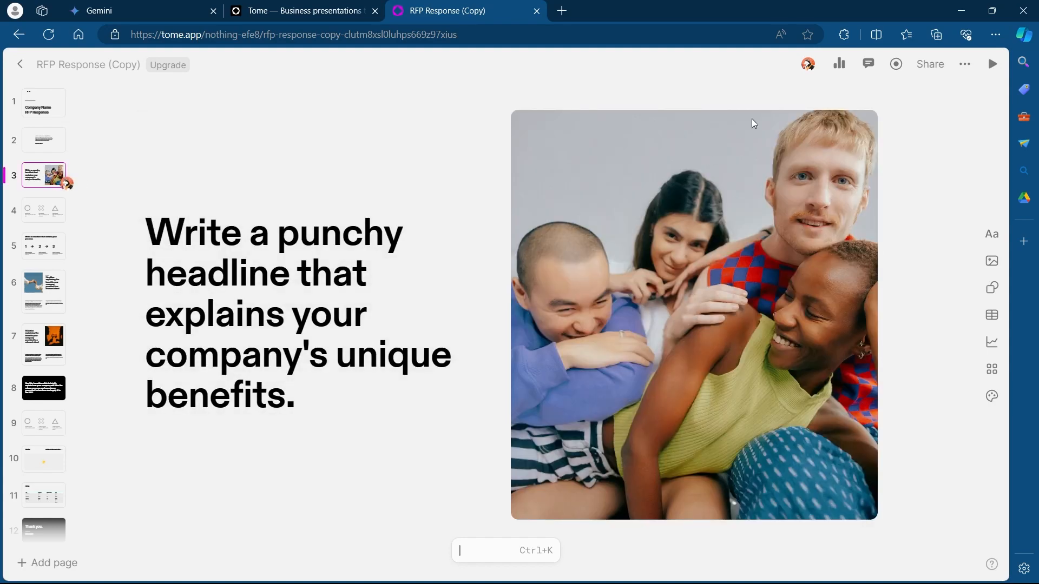
pyautogui.click(965, 64)
pyautogui.click(49, 301)
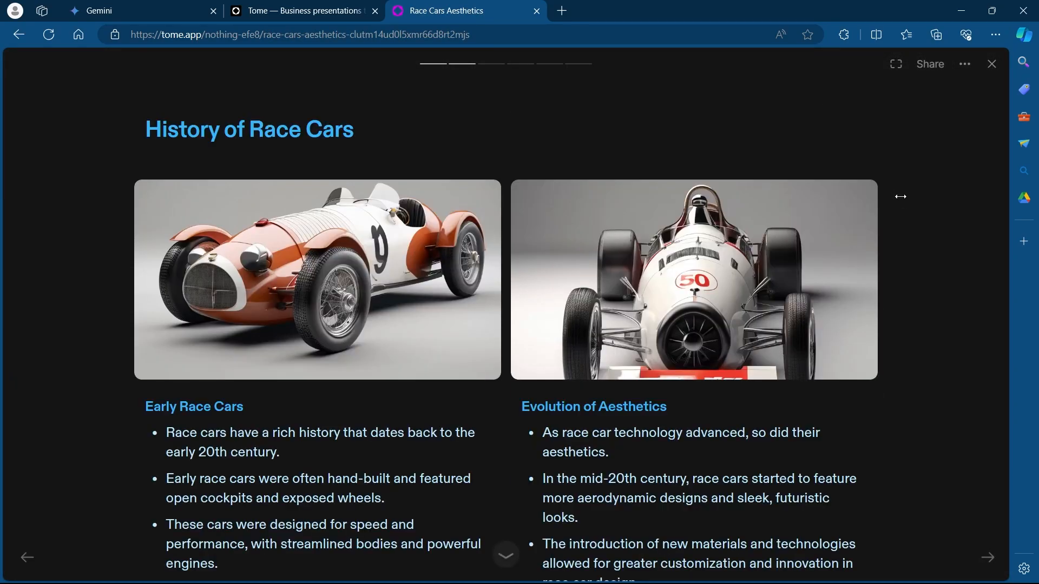
# - Step through the Race Cars Aesthetics presentation in presentation mode to its last page and back to the cover
pyautogui.press('Right')
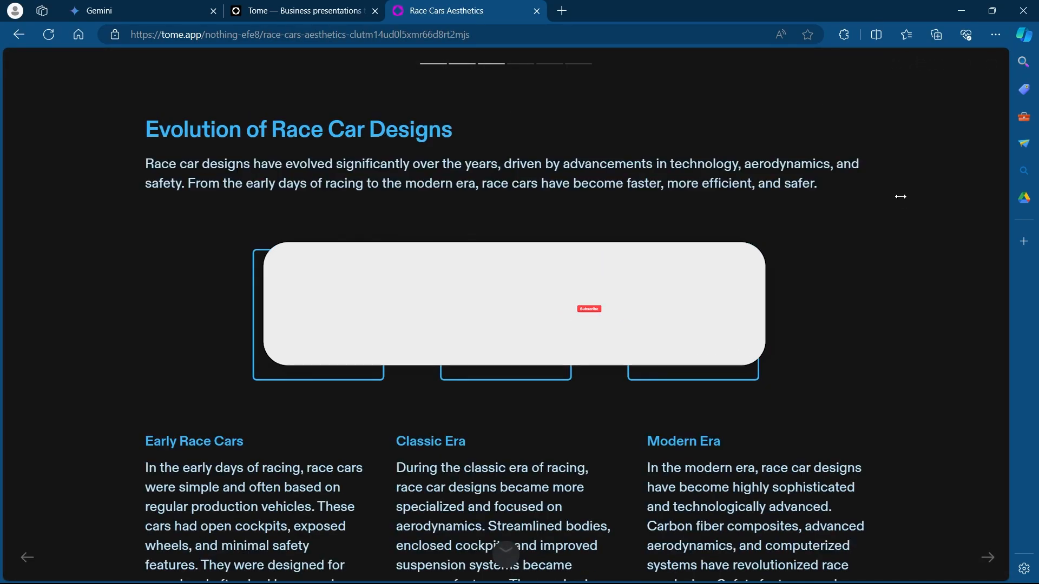
pyautogui.press('Right')
pyautogui.press('Right')
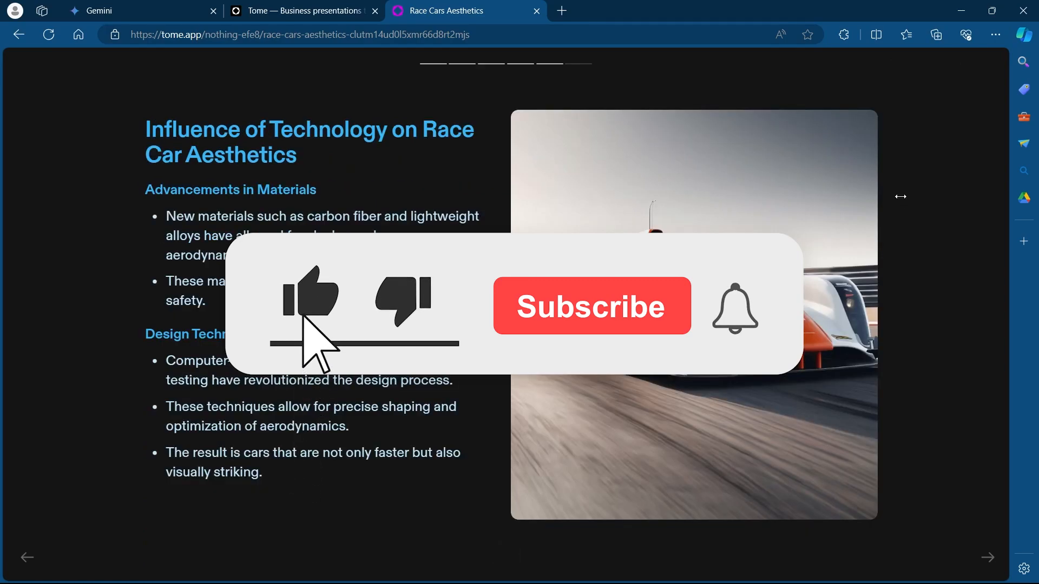
pyautogui.press('Right')
pyautogui.press('Left')
pyautogui.press('Left')
pyautogui.press('Left')
pyautogui.press('Left')
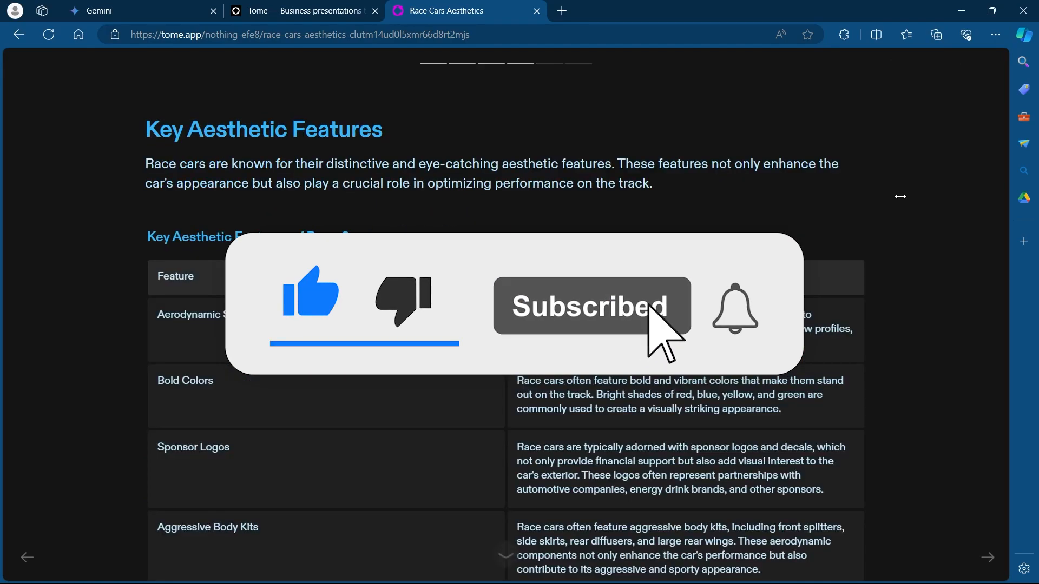
pyautogui.press('Left')
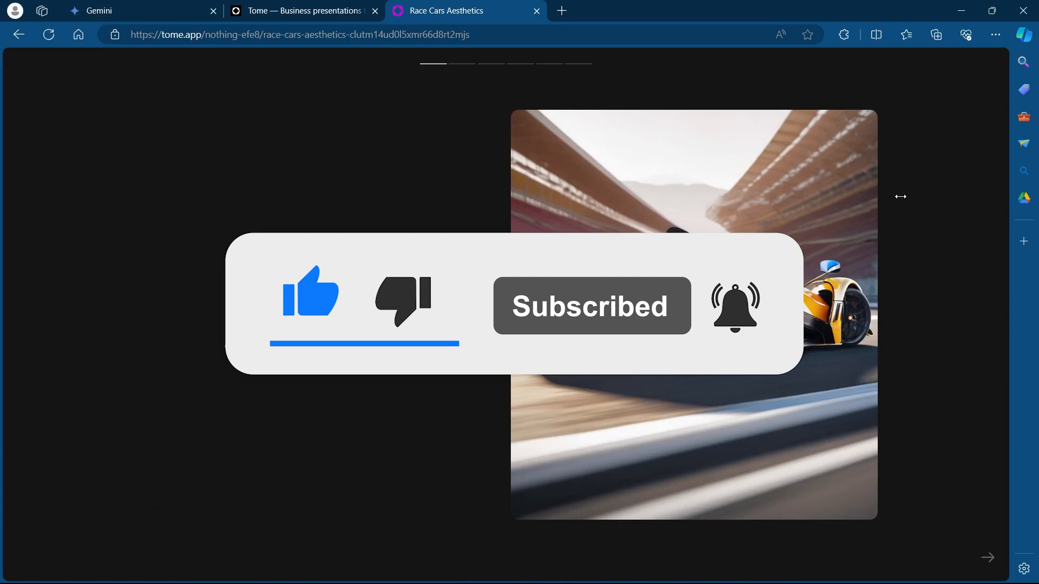